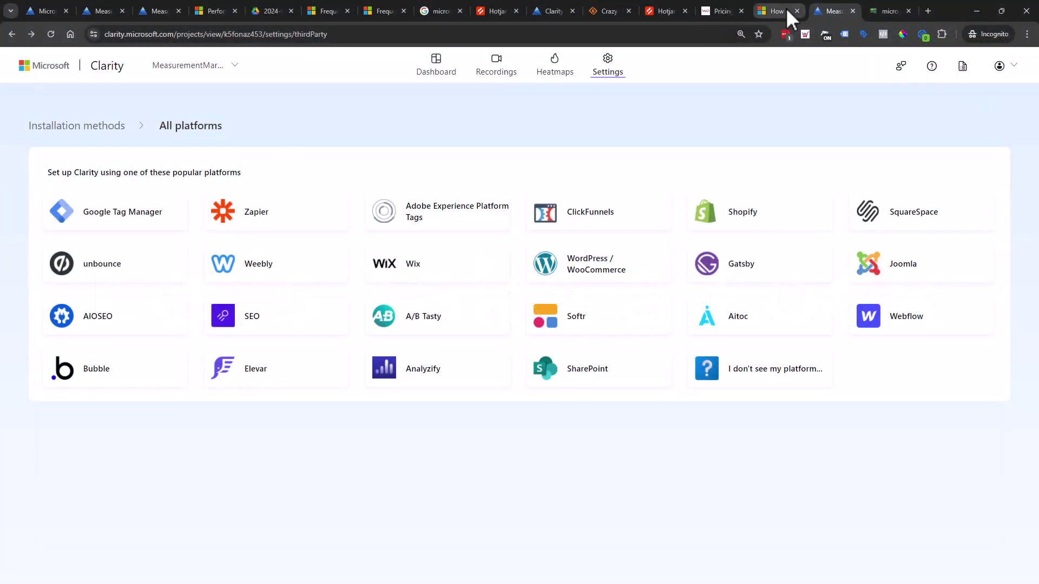
- Skim the Clarity install guide's third-party, share-code and verification sections, then return to Clarity
left_click(786, 10)
scroll(598, 313, "up", 10)
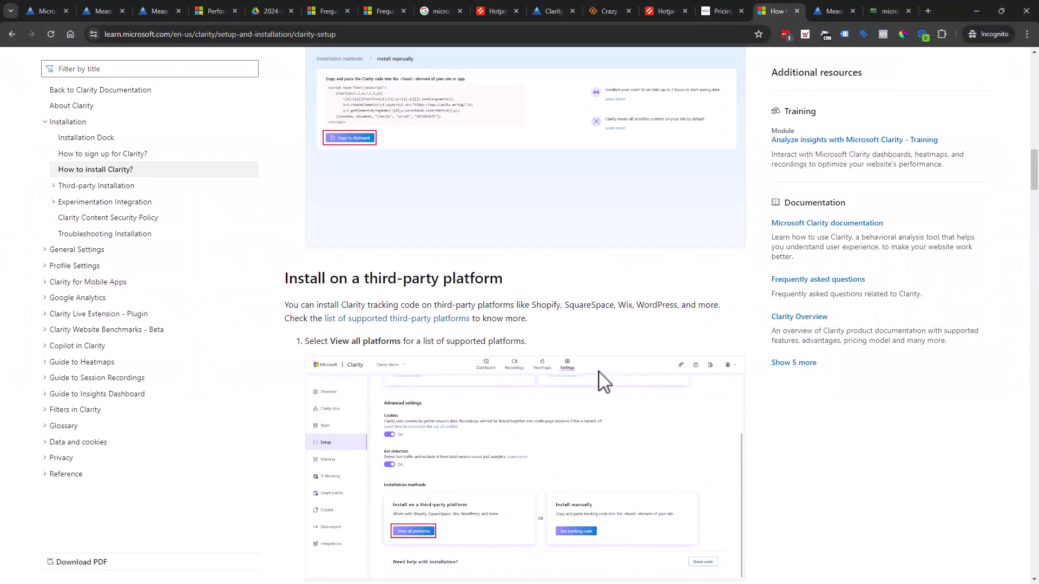
scroll(601, 379, "up", 2)
scroll(600, 379, "down", 15)
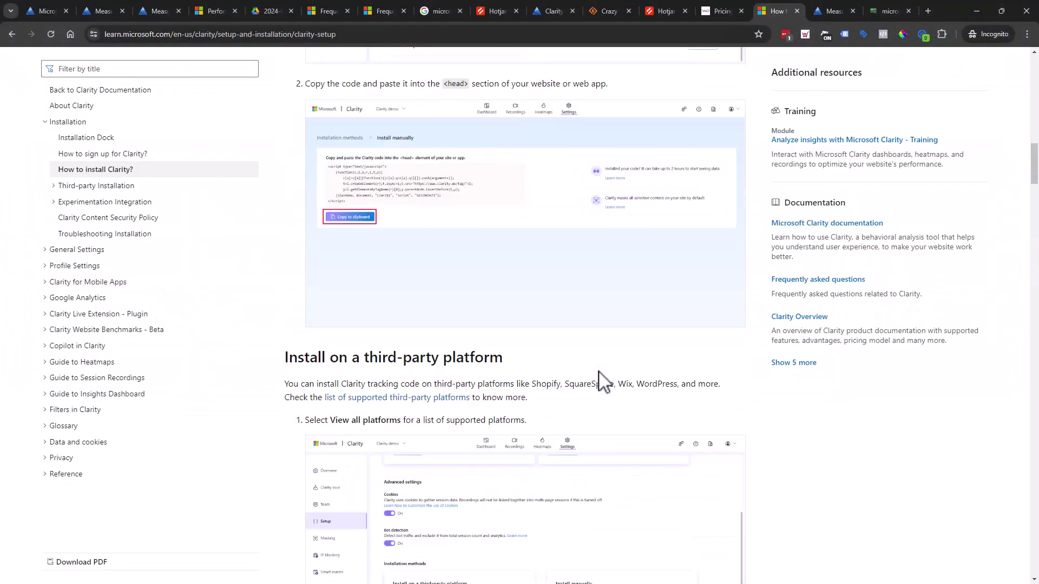
scroll(598, 371, "down", 14)
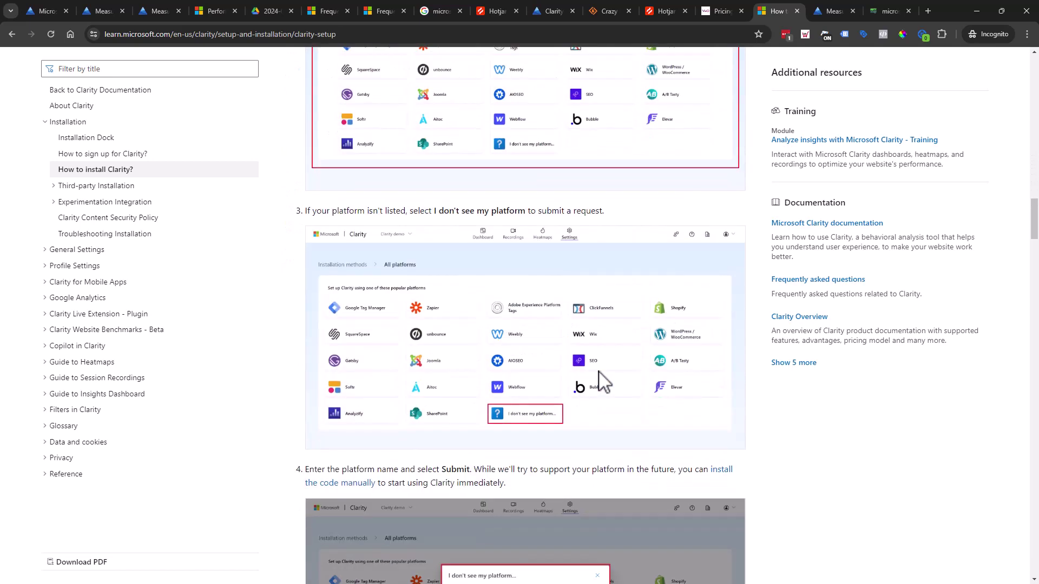
scroll(598, 371, "down", 3)
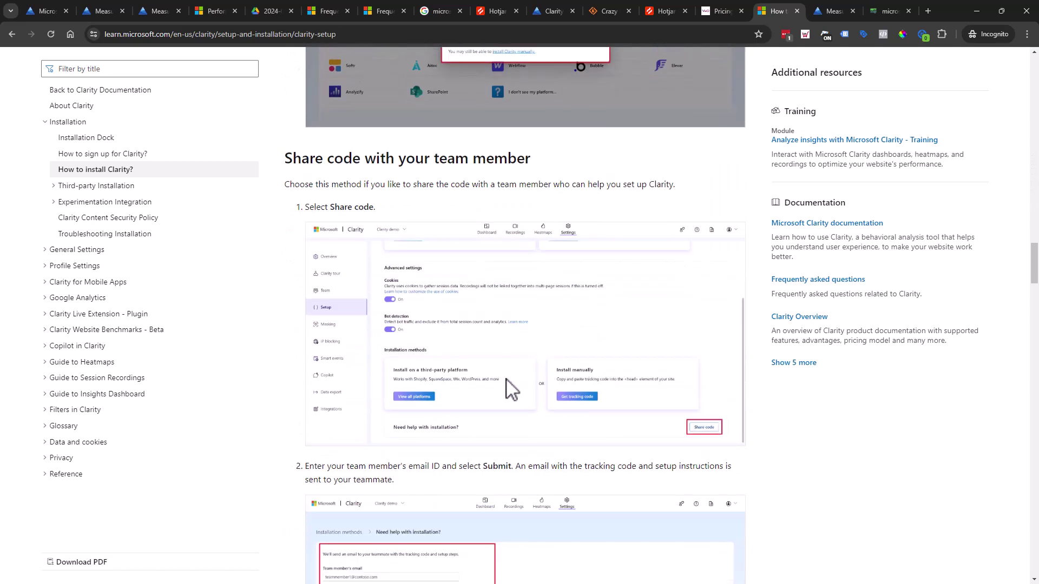
scroll(462, 498, "down", 6)
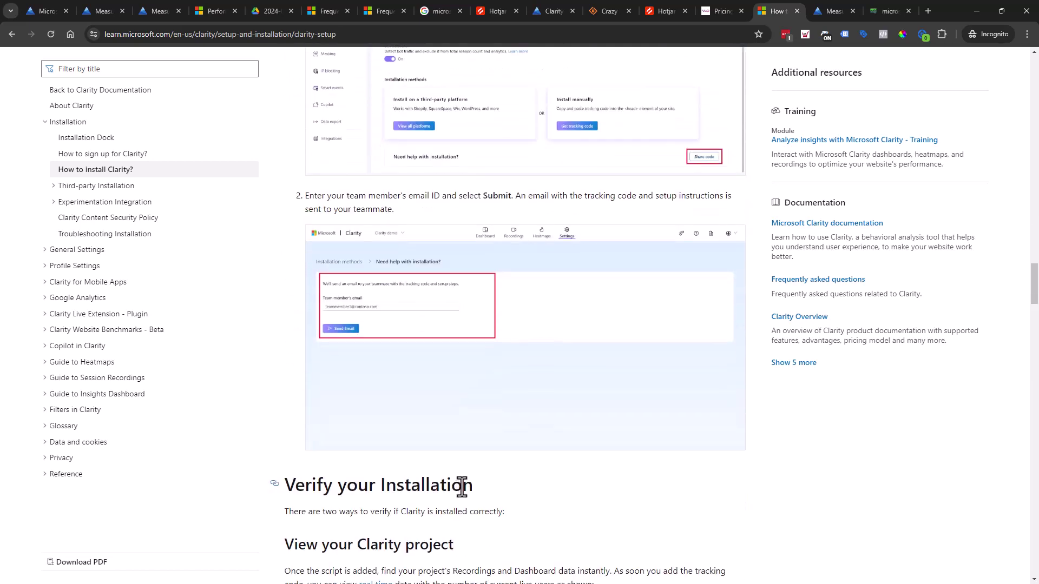
left_click(846, 8)
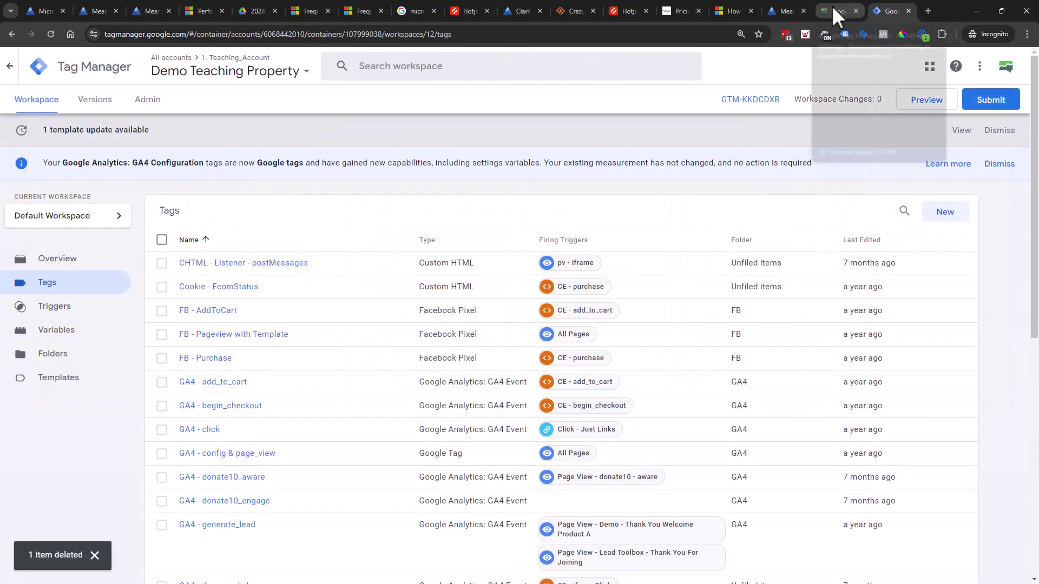
- Get the project's manual-install tracking script under Installation methods and copy it to the clipboard
left_click(787, 7)
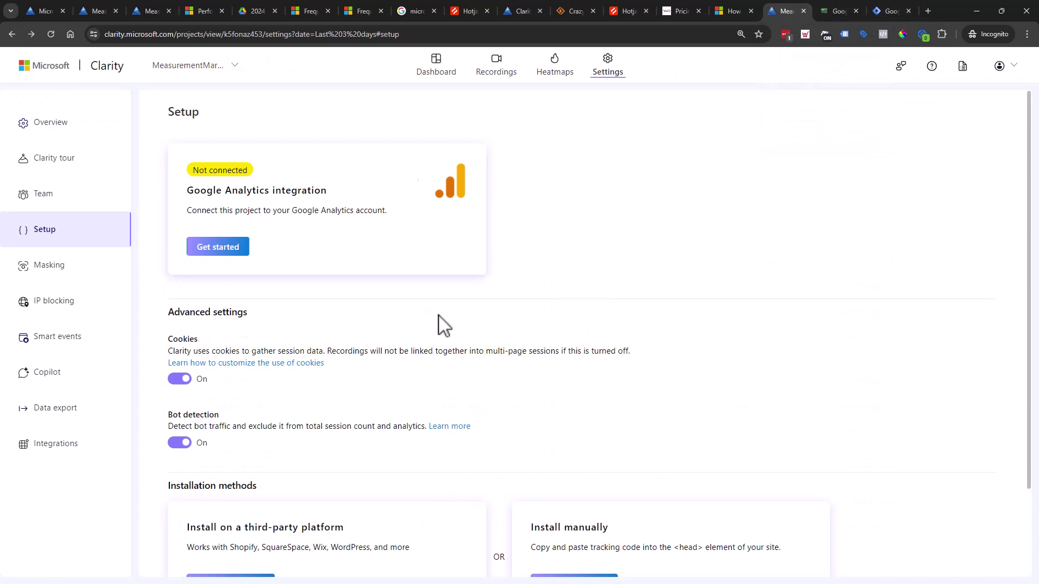
scroll(596, 343, "down", 2)
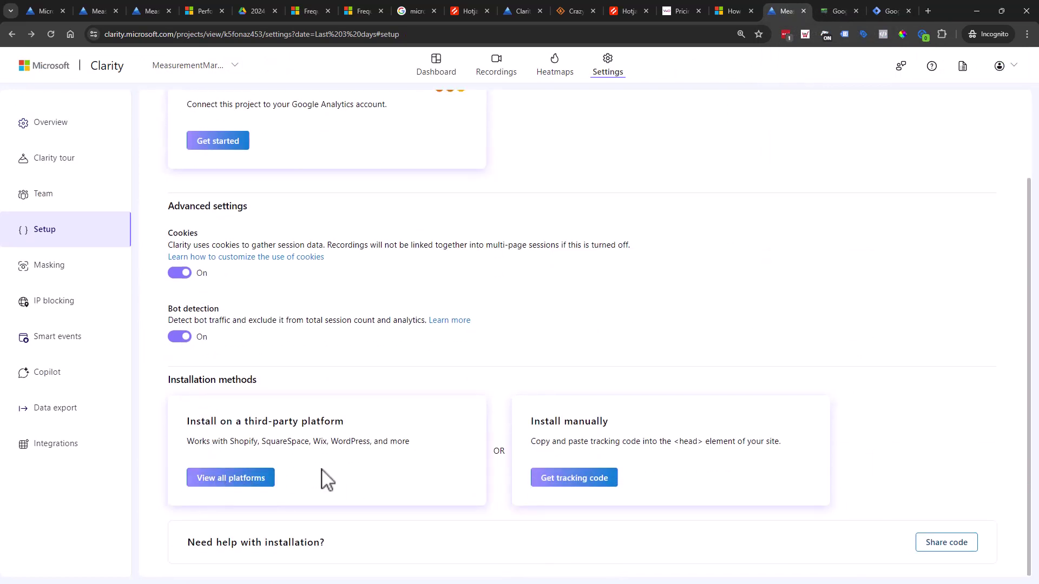
left_click(574, 481)
left_click(124, 296)
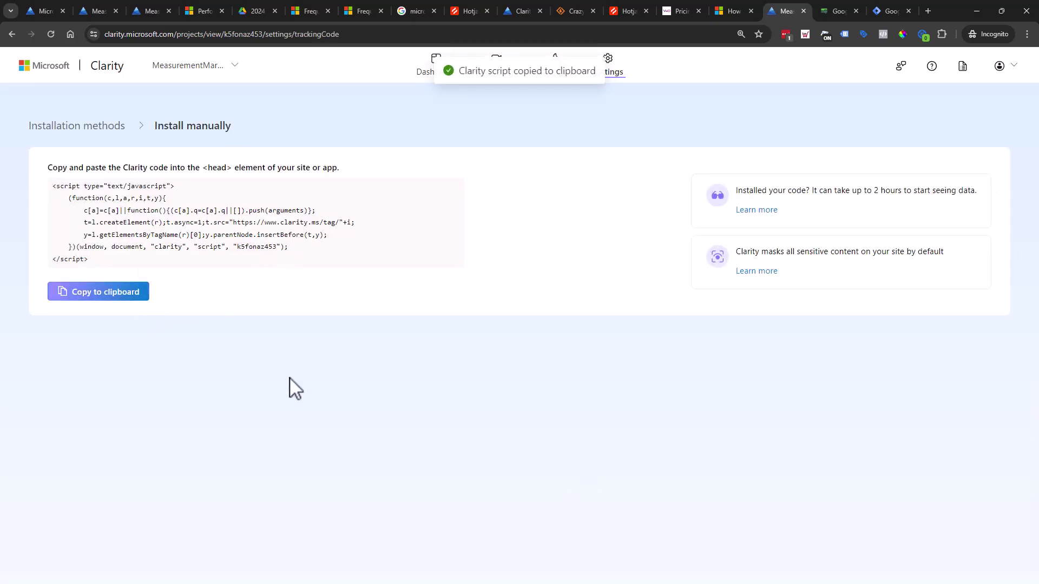
left_click(890, 8)
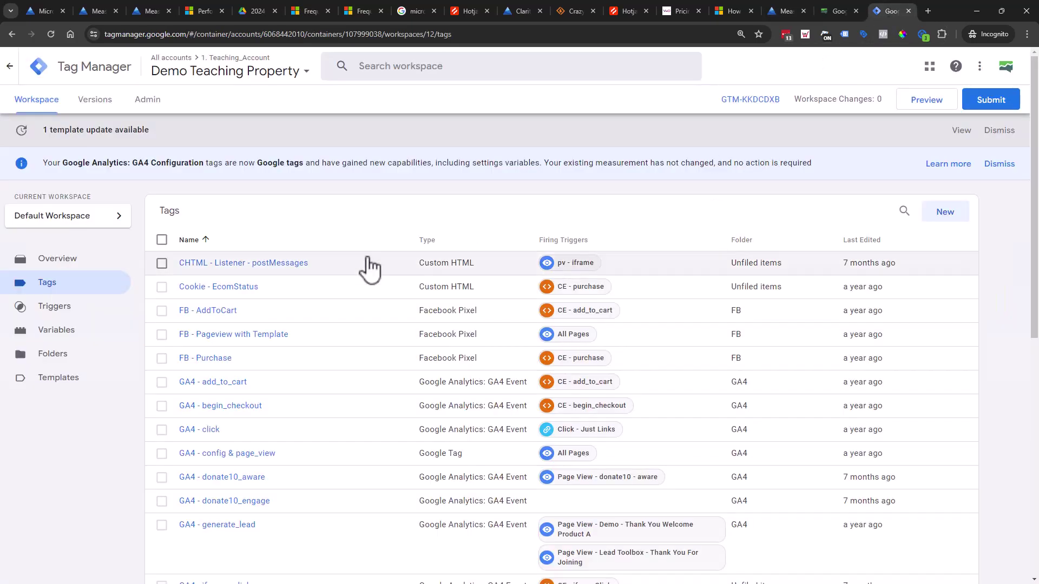
left_click(944, 214)
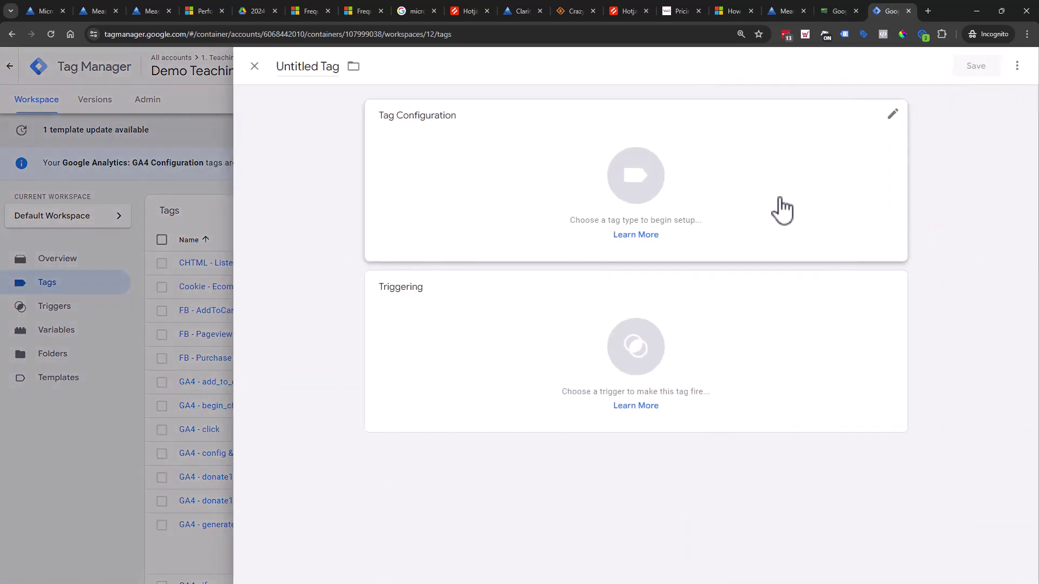
left_click(738, 209)
left_click(788, 418)
left_click(511, 279)
key("ctrl+v")
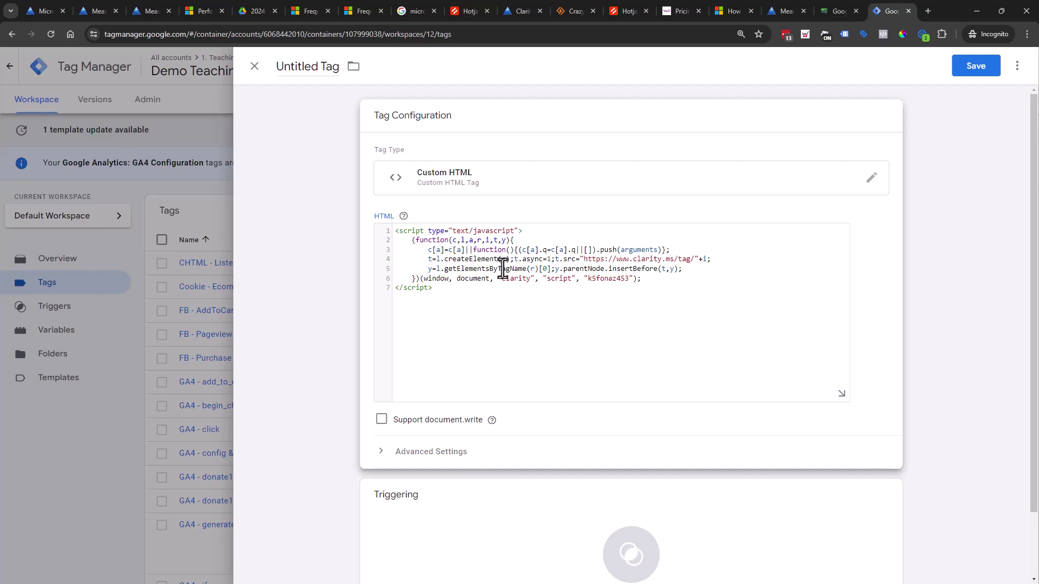
left_click(254, 68)
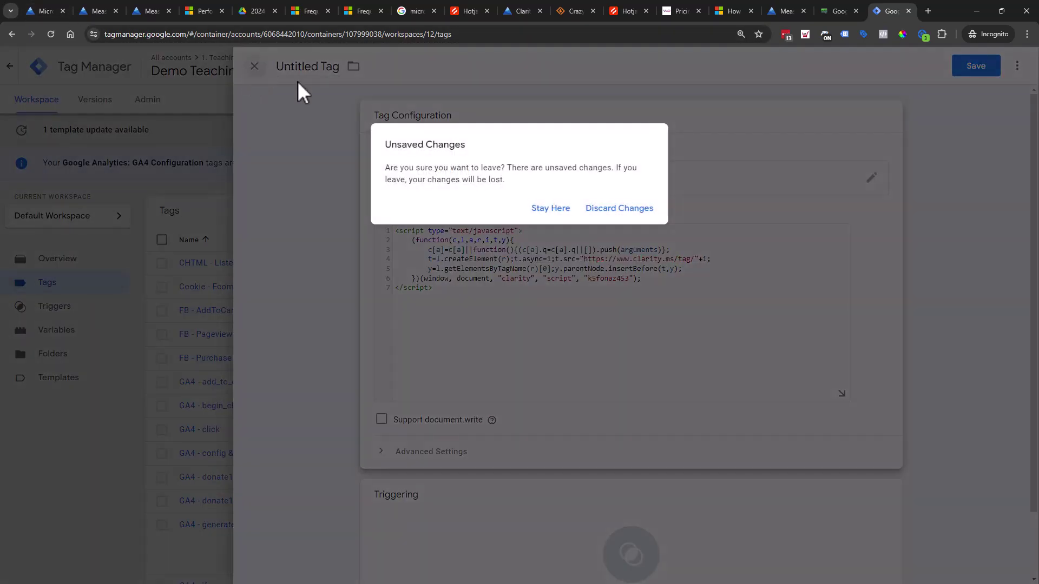
left_click(649, 210)
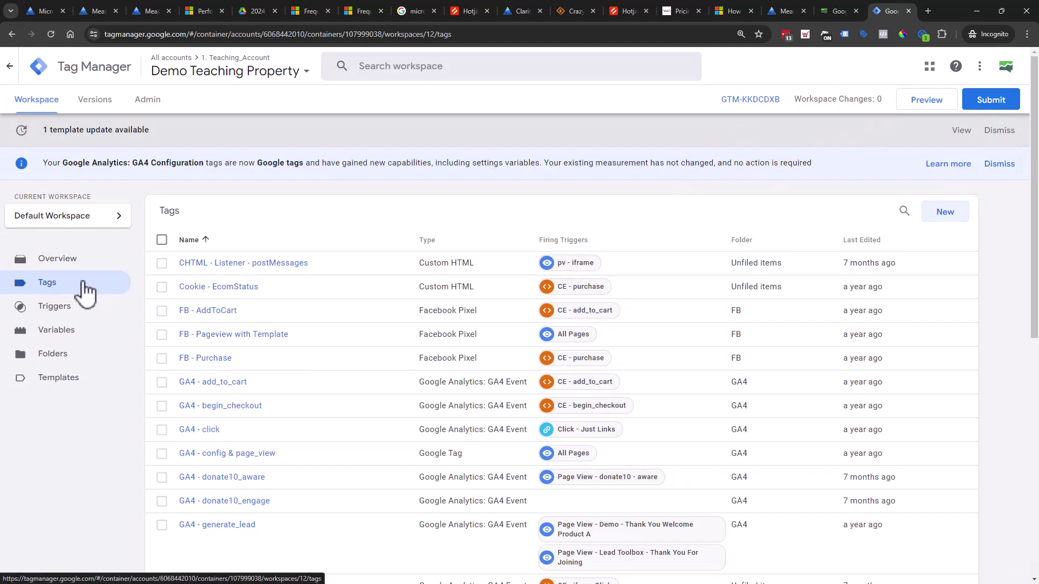
- Reload the Tag Manager workspace and dismiss the GA4 Configuration and template update notices
left_click(51, 34)
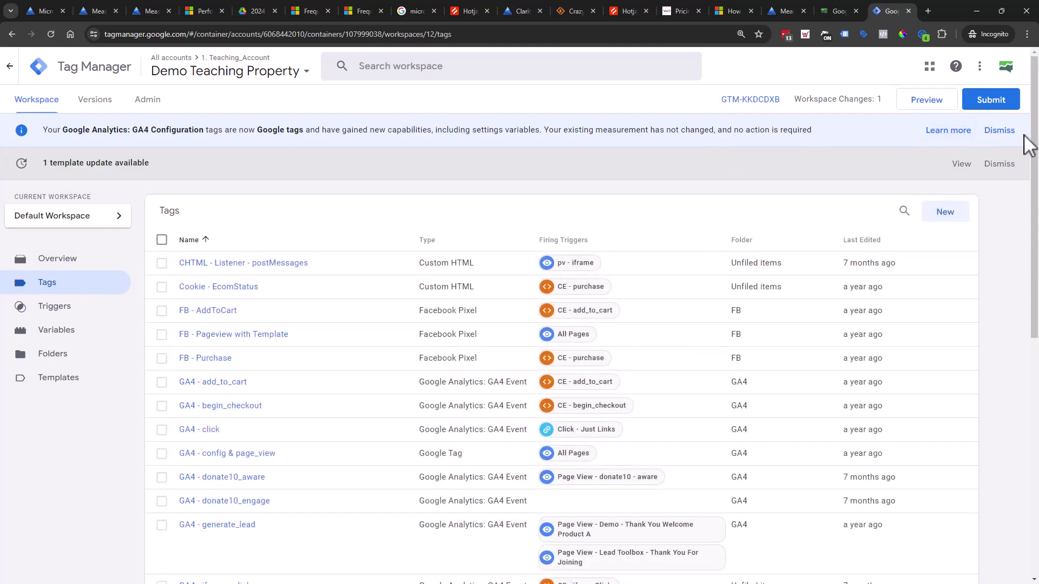
left_click(1021, 135)
left_click(1008, 134)
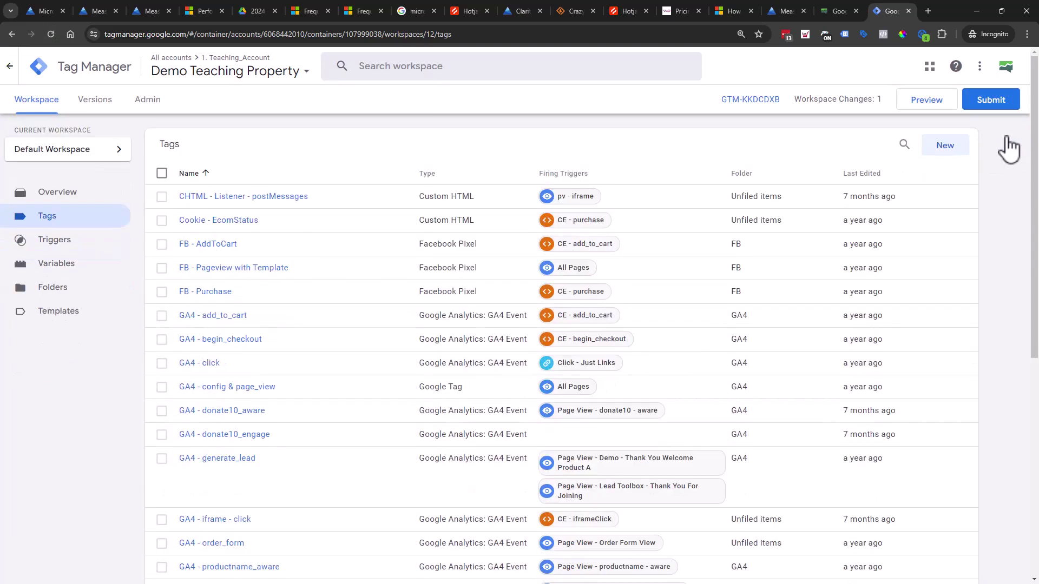
- Submit and publish the tag deletion as Version 9 without a description, then return to the workspace overview
left_click(996, 101)
left_click(987, 69)
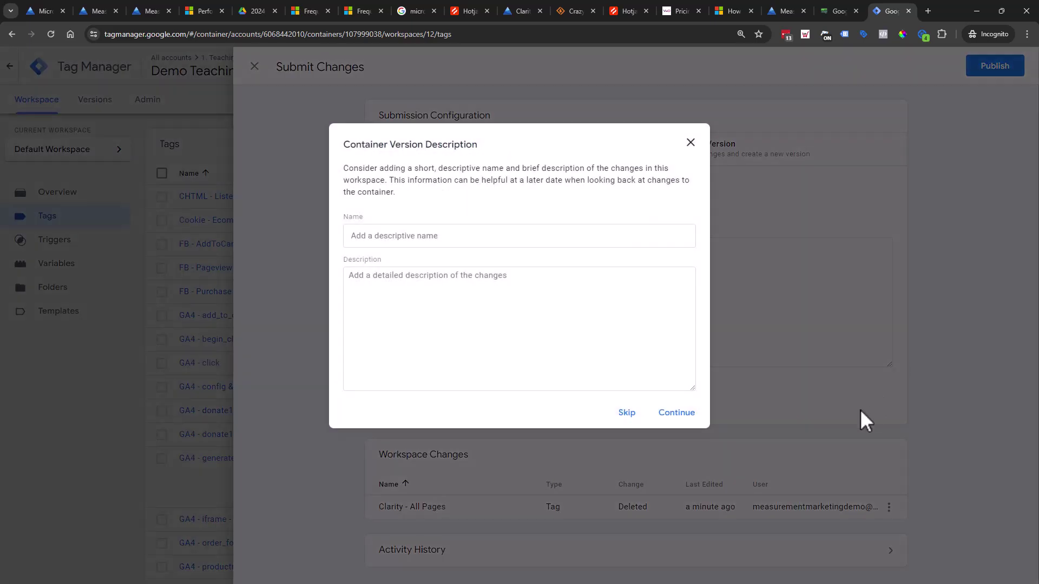
left_click(688, 417)
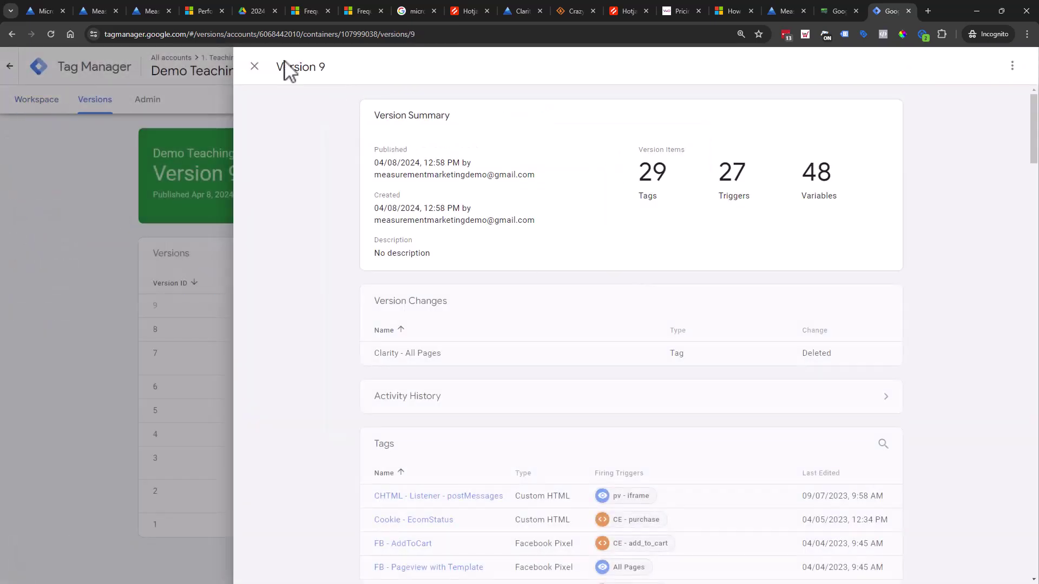
left_click(251, 66)
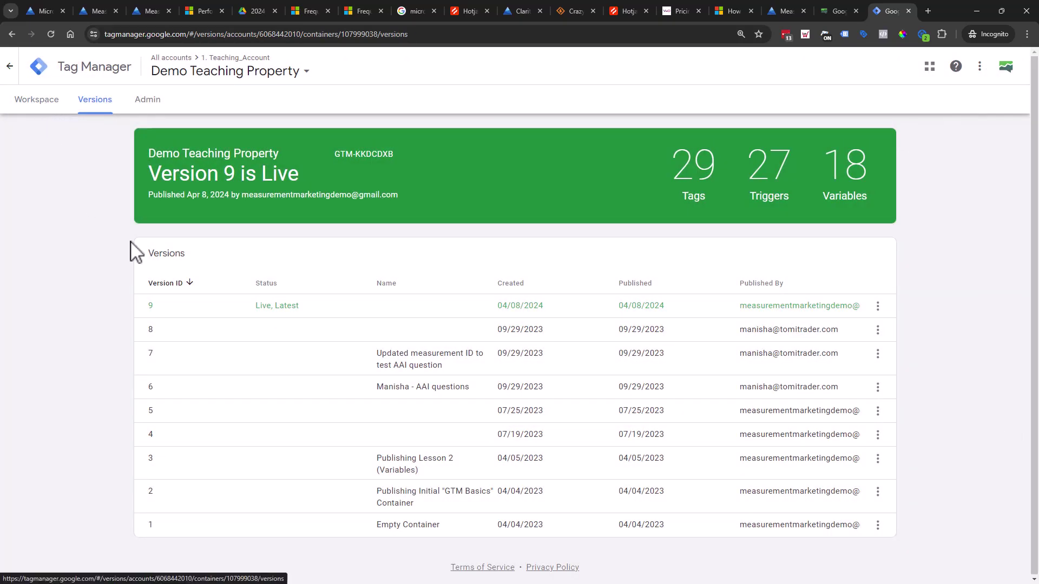
mouse_move(151, 309)
left_mouse_down()
mouse_move(144, 301)
mouse_move(153, 304)
left_mouse_up()
left_click(51, 105)
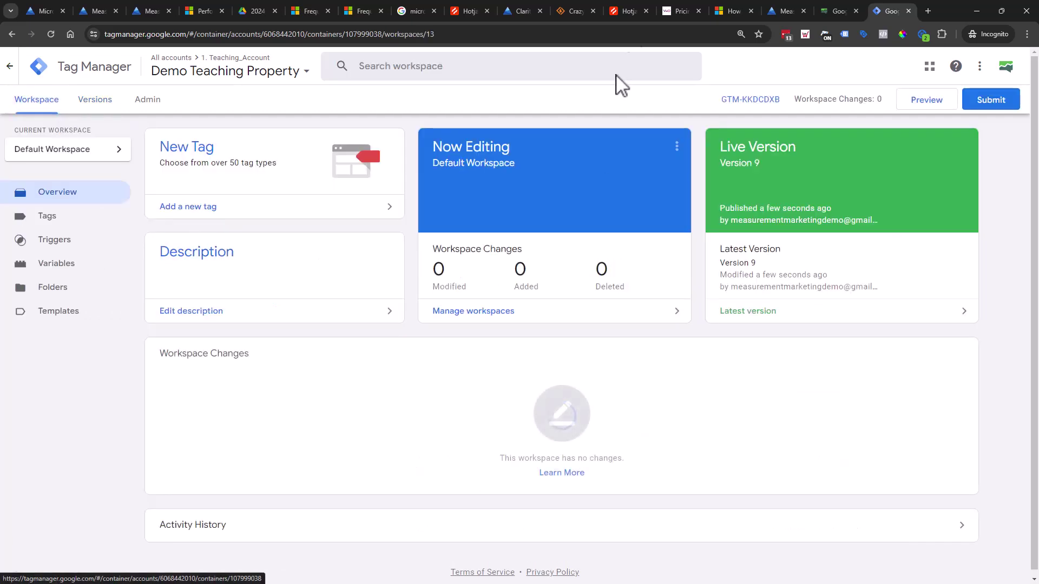
- From Clarity Setup, view all installation platforms and pick the Google Tag Manager card
left_click(784, 10)
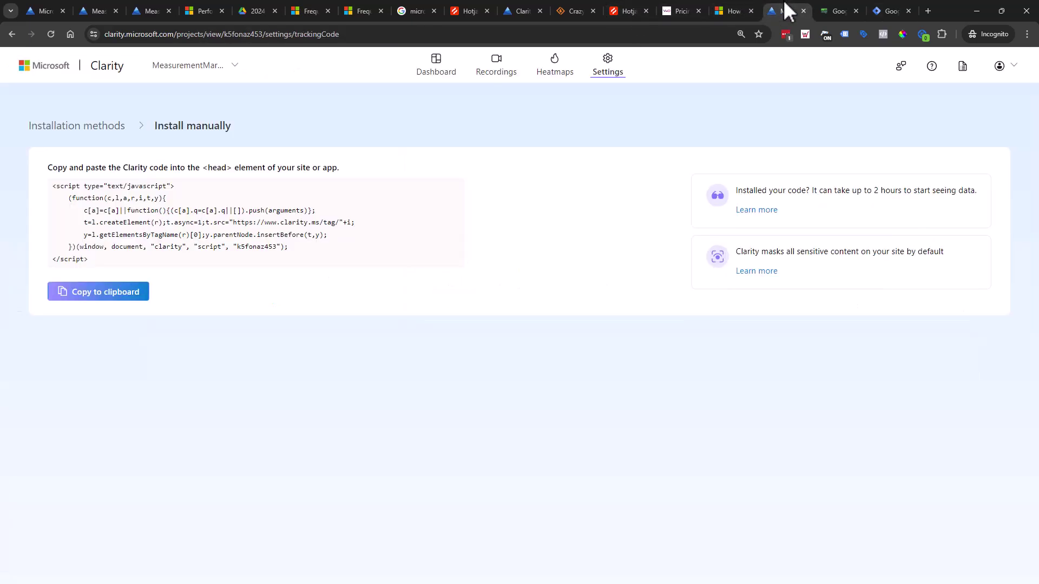
left_click(10, 34)
scroll(303, 320, "down", 2)
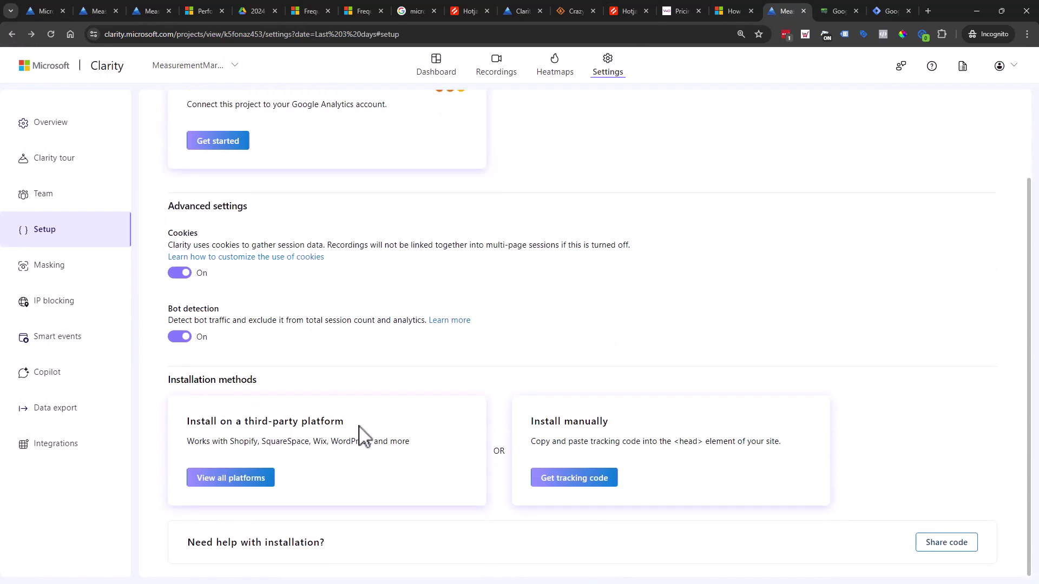
left_click(253, 478)
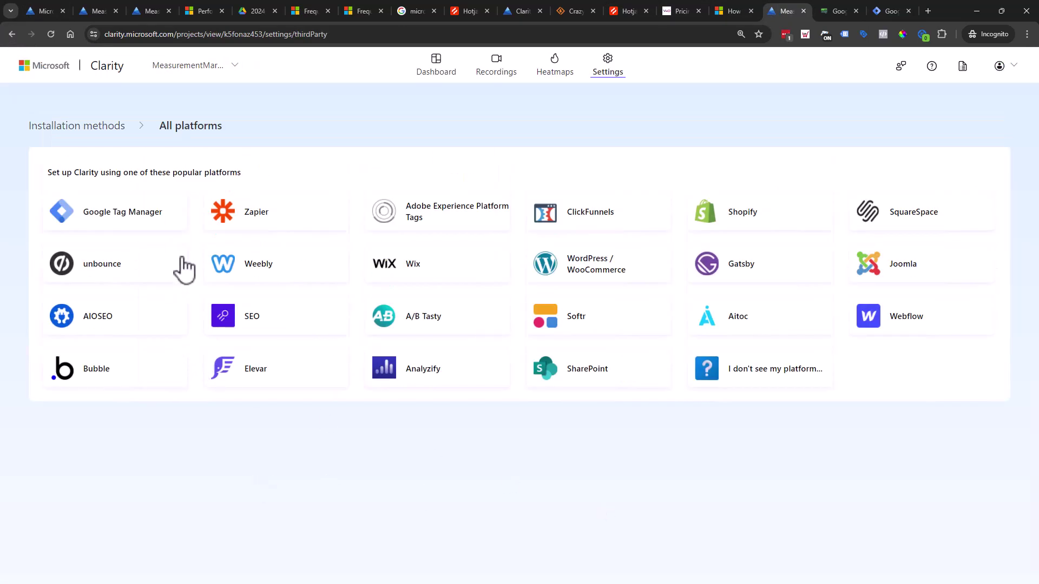
left_click(118, 229)
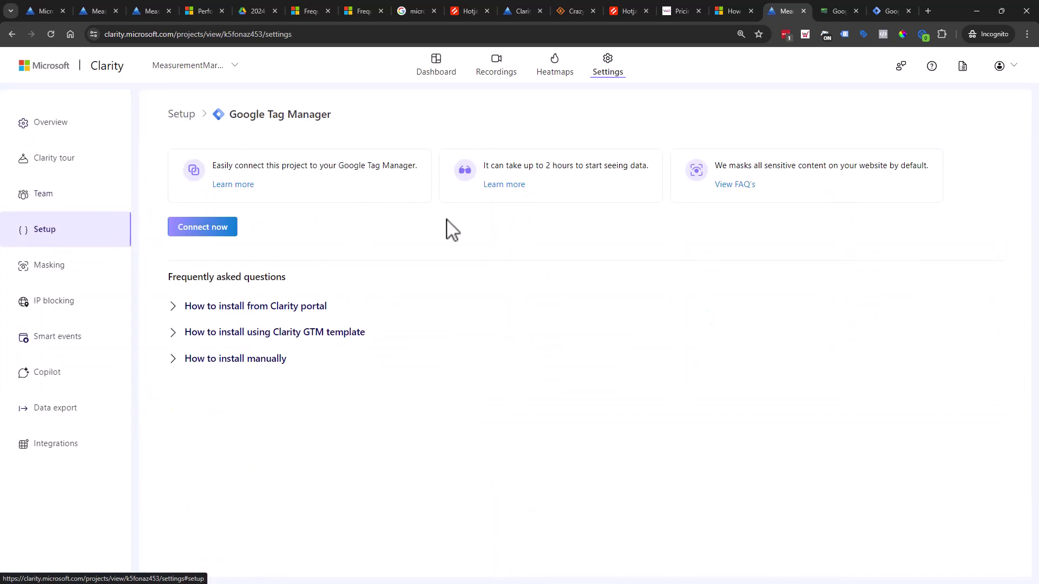
- Connect Clarity to Tag Manager with the demo Google account, granting all three Tag Manager permissions
left_click(206, 227)
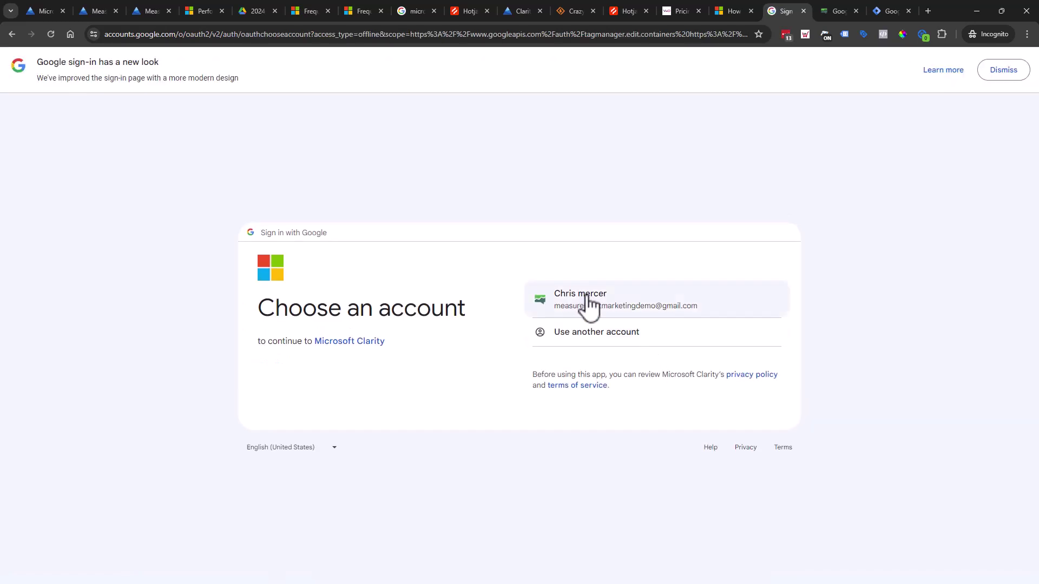
left_click(587, 299)
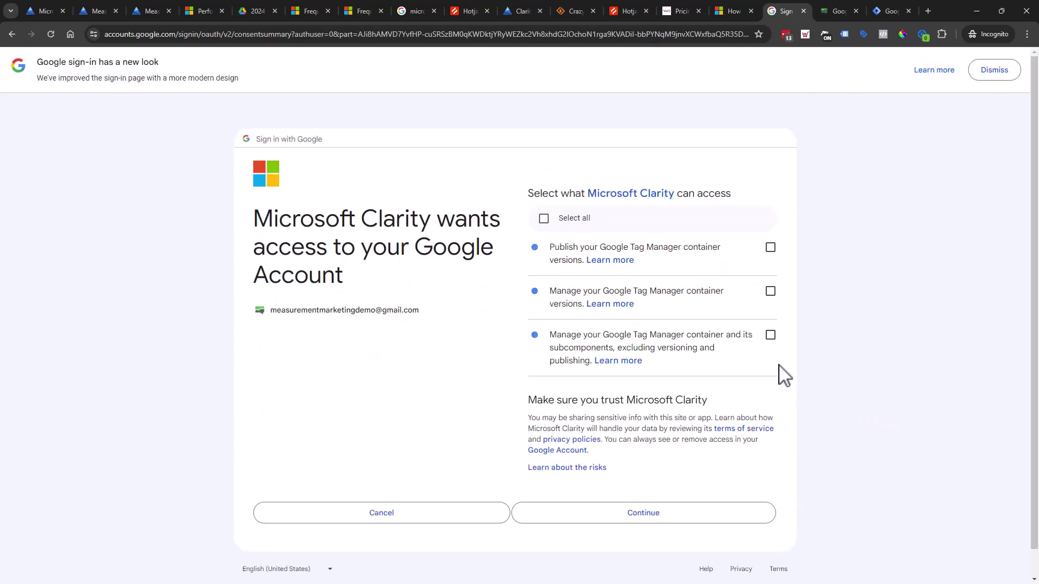
left_click(544, 219)
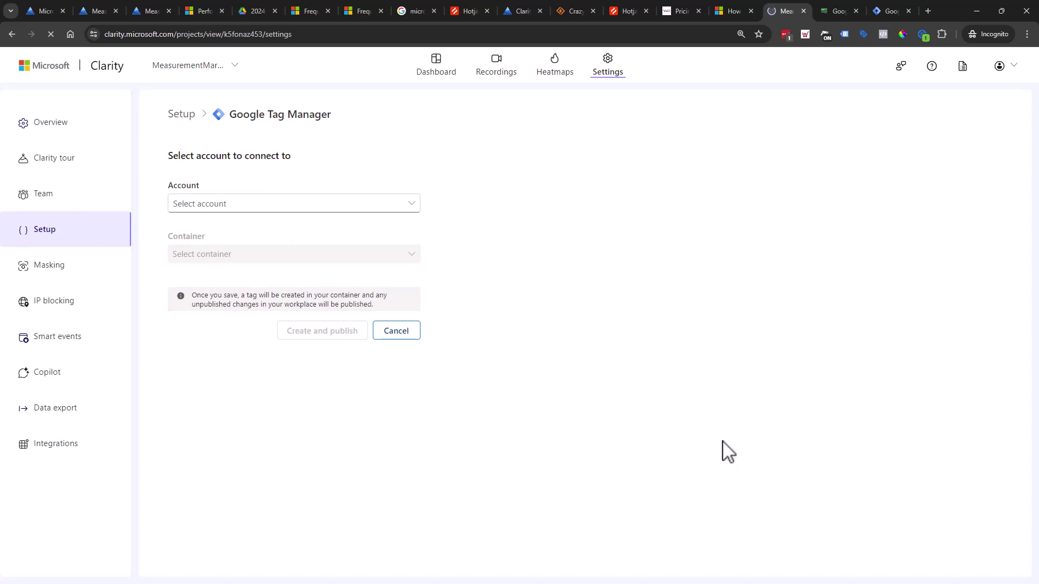
- Review the Tag Manager accounts in Clarity's Account dropdown, then switch to Tag Manager
left_click(236, 207)
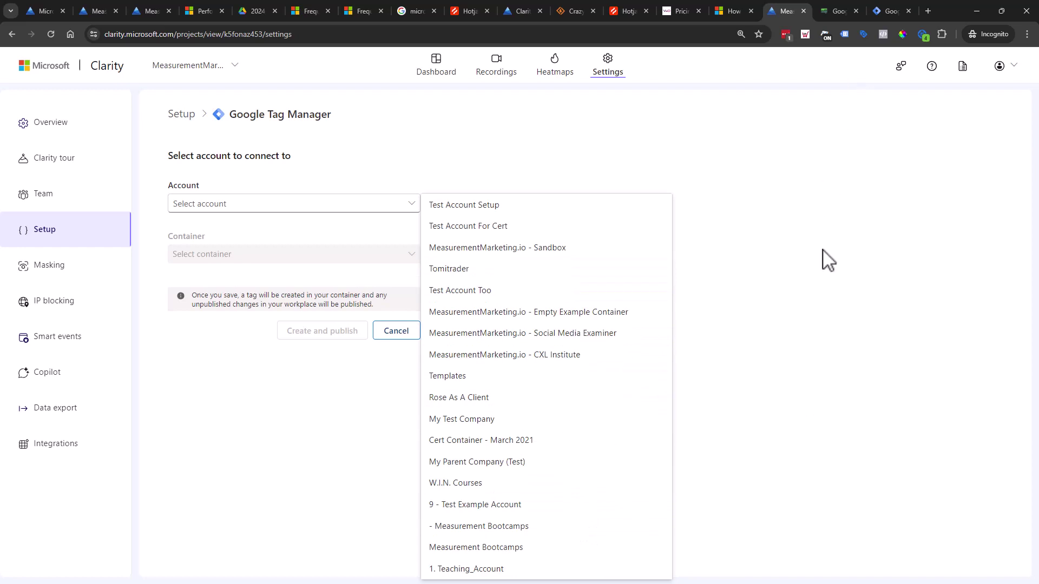
left_click(889, 8)
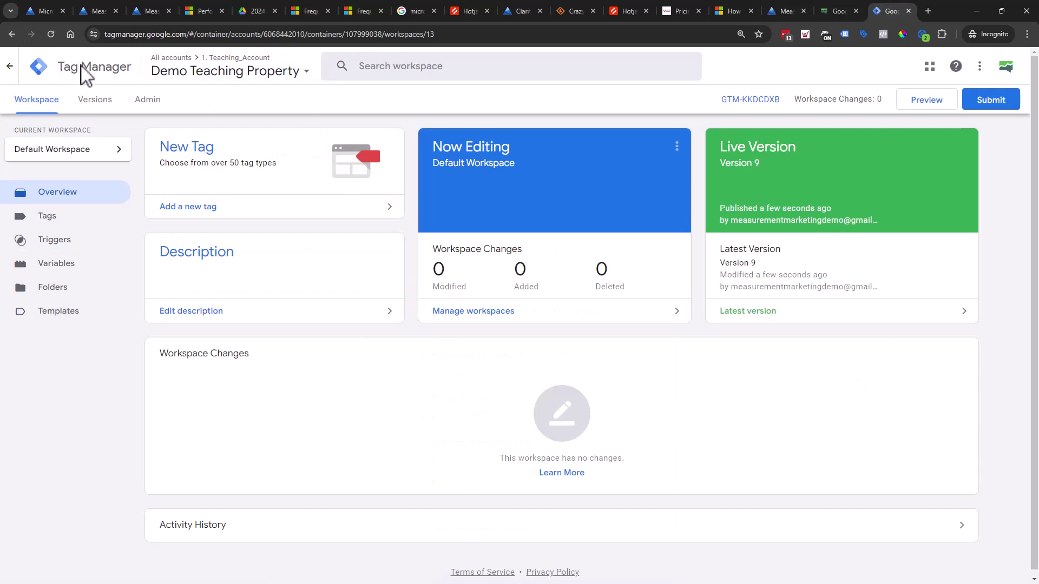
- Open the All accounts page from the container picker and highlight the 1. Teaching_Account account
left_click(172, 69)
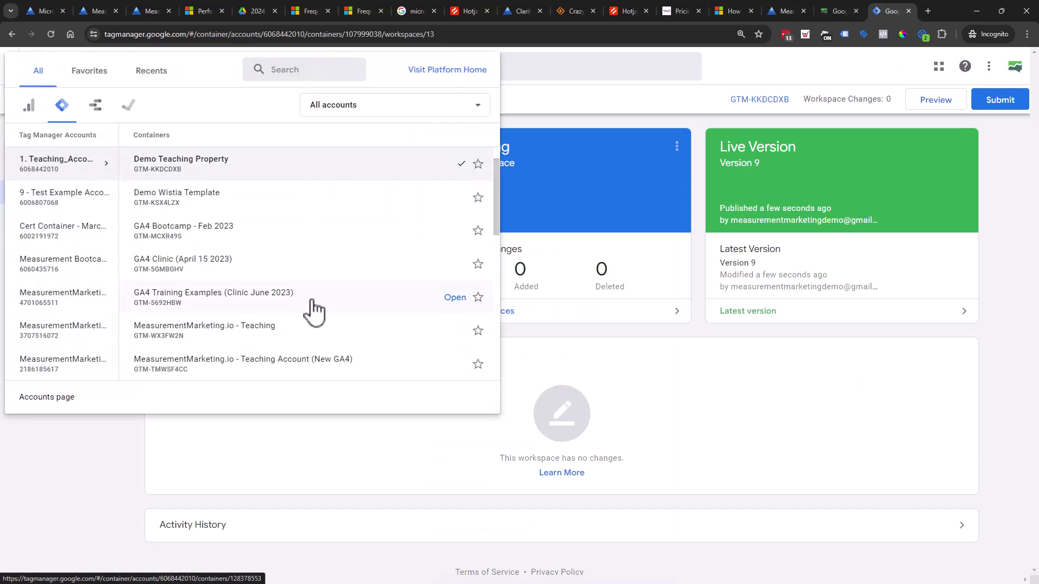
left_click(257, 397)
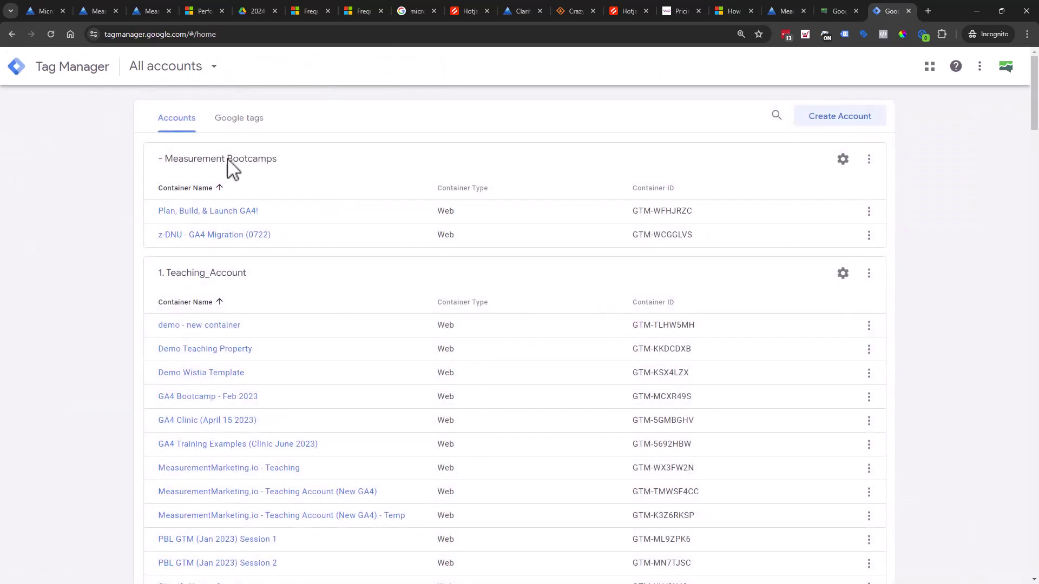
left_click_drag(298, 156, 161, 165)
left_click_drag(272, 271, 157, 279)
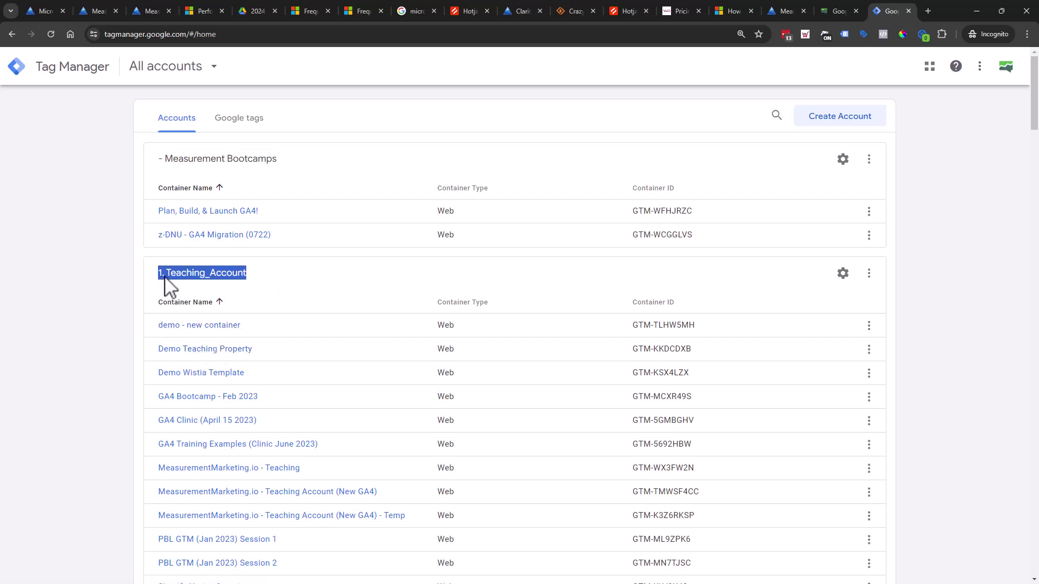
- Choose account 1. Teaching_Account and container Demo Teaching Property, noting the unpublished-changes notice
left_click(796, 7)
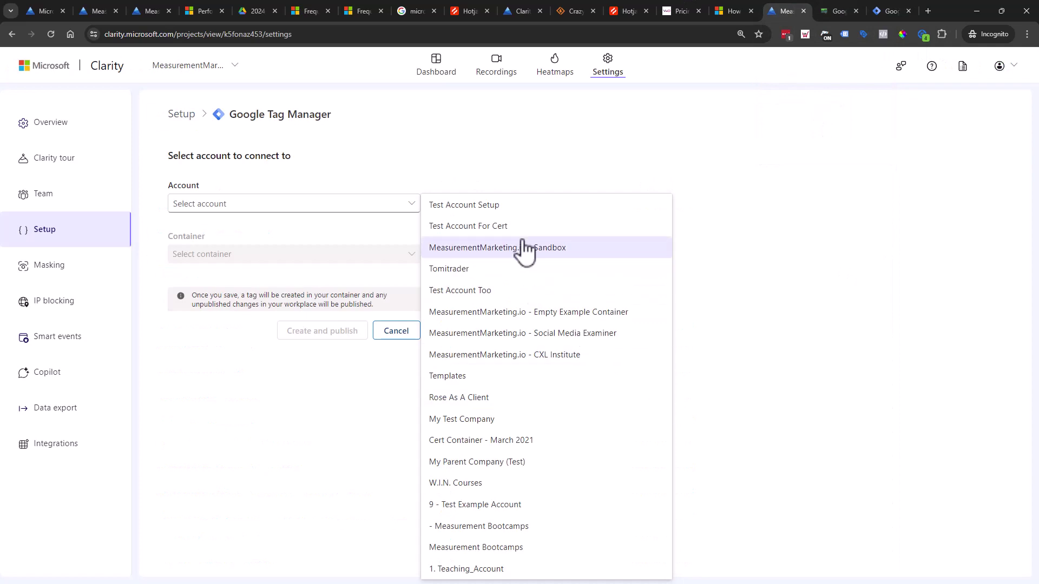
left_click(490, 568)
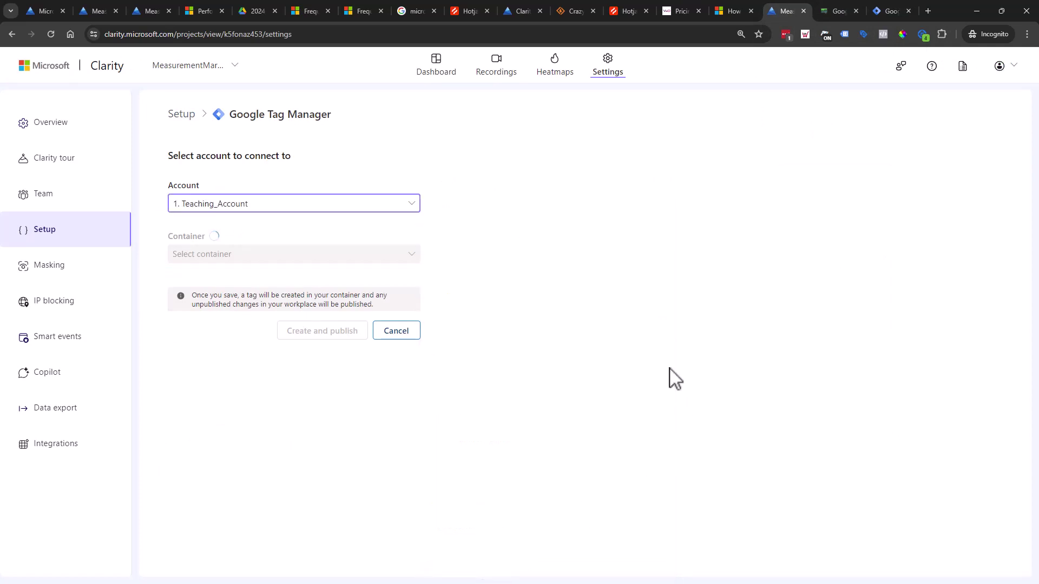
left_click(278, 259)
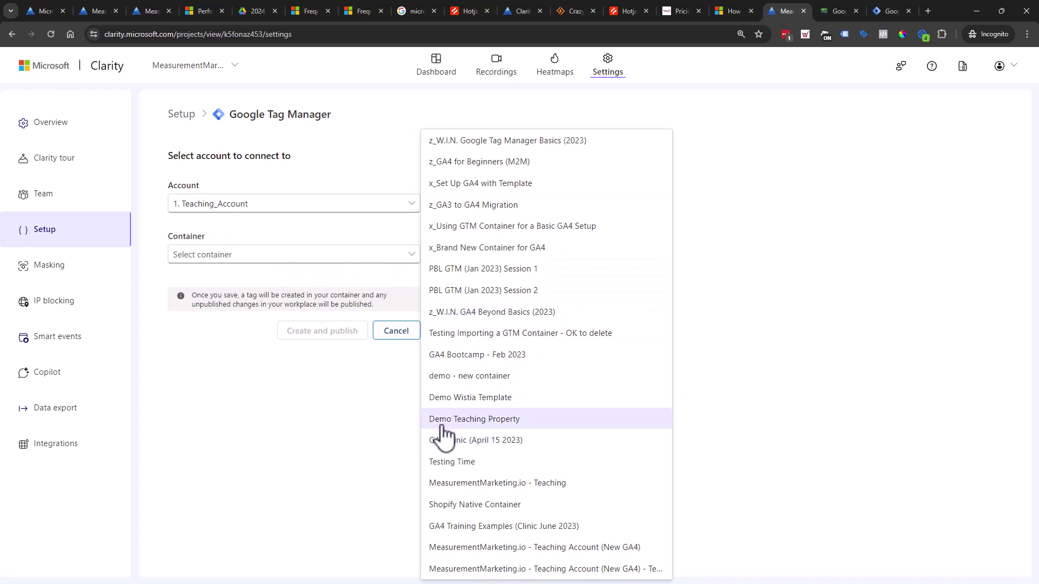
left_click(483, 422)
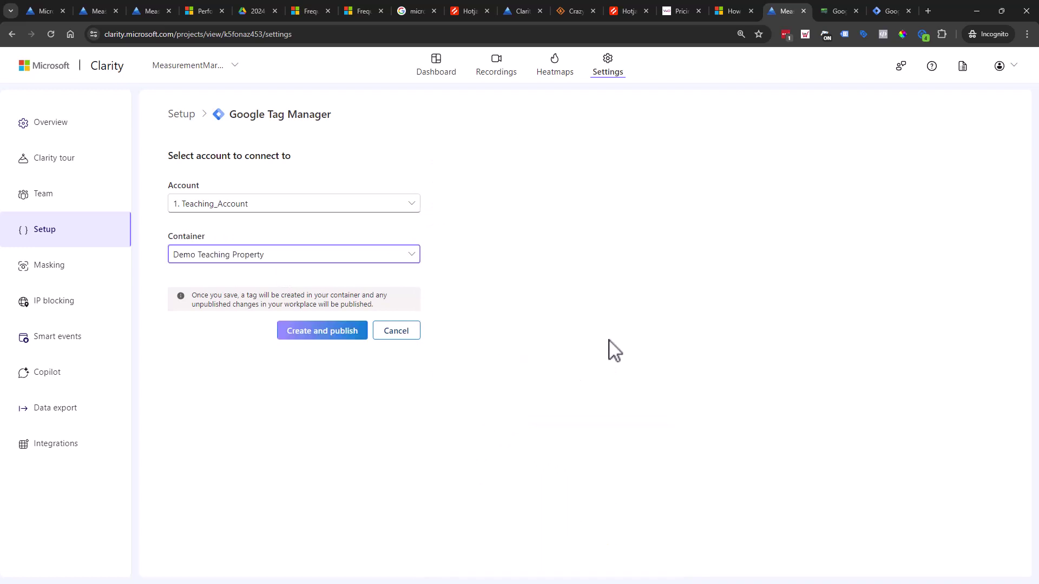
left_click_drag(191, 296, 386, 317)
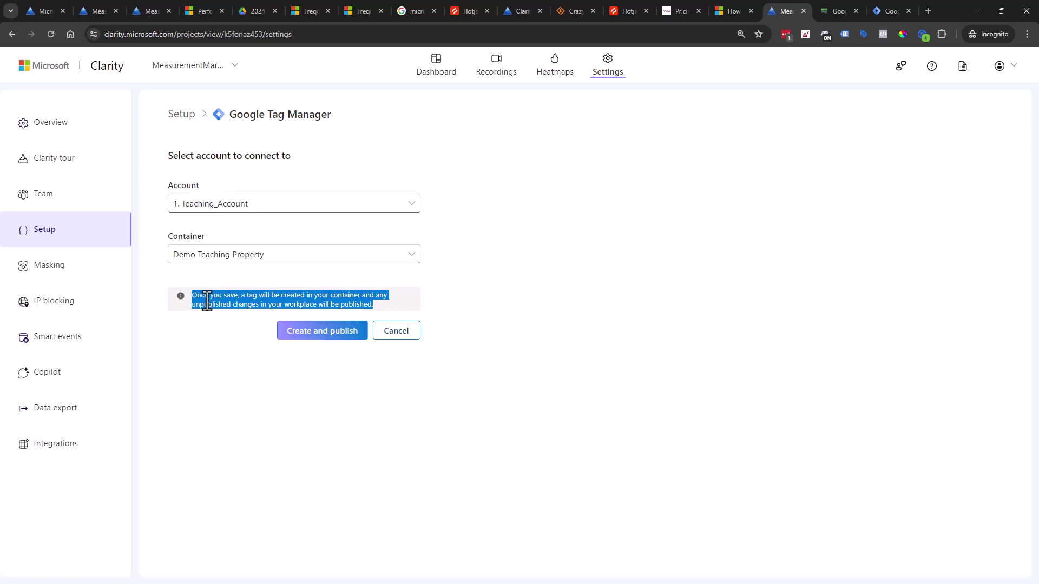
- Start Create and publish, then verify Demo Teaching Property has Version 9 live and 0 workspace changes
left_click(349, 337)
left_click(873, 11)
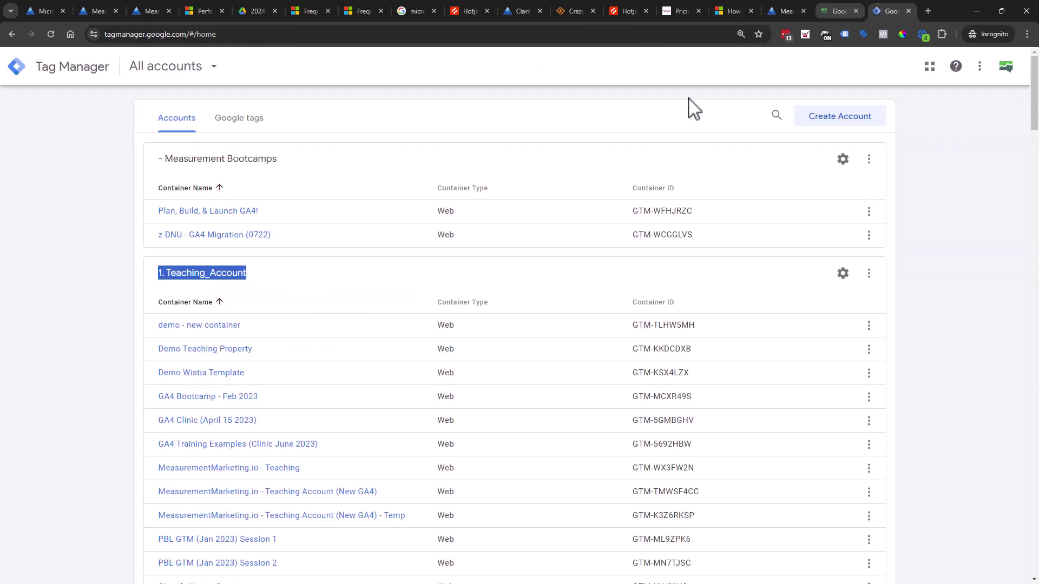
left_click(243, 350)
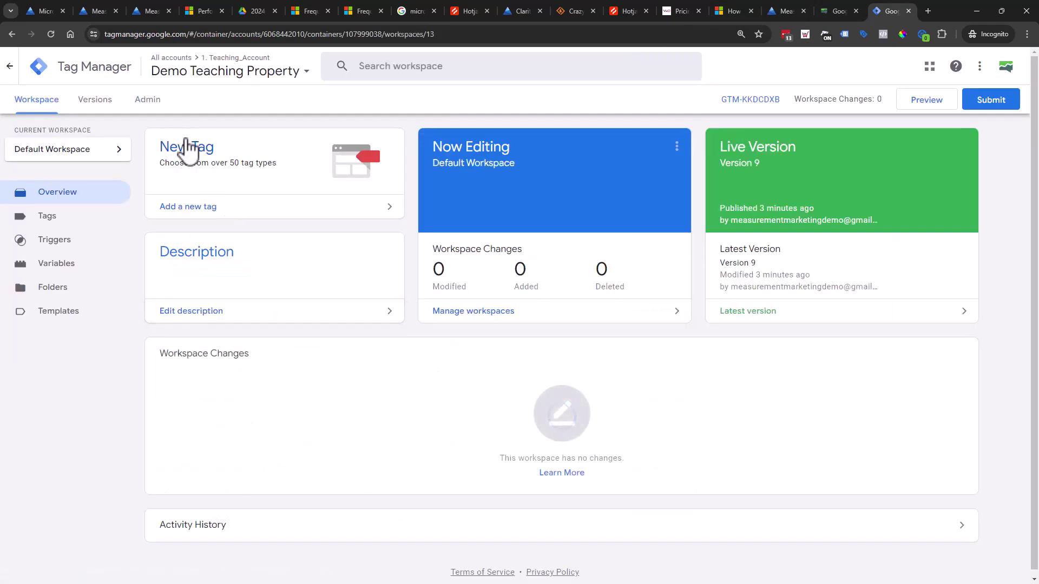
left_click(107, 108)
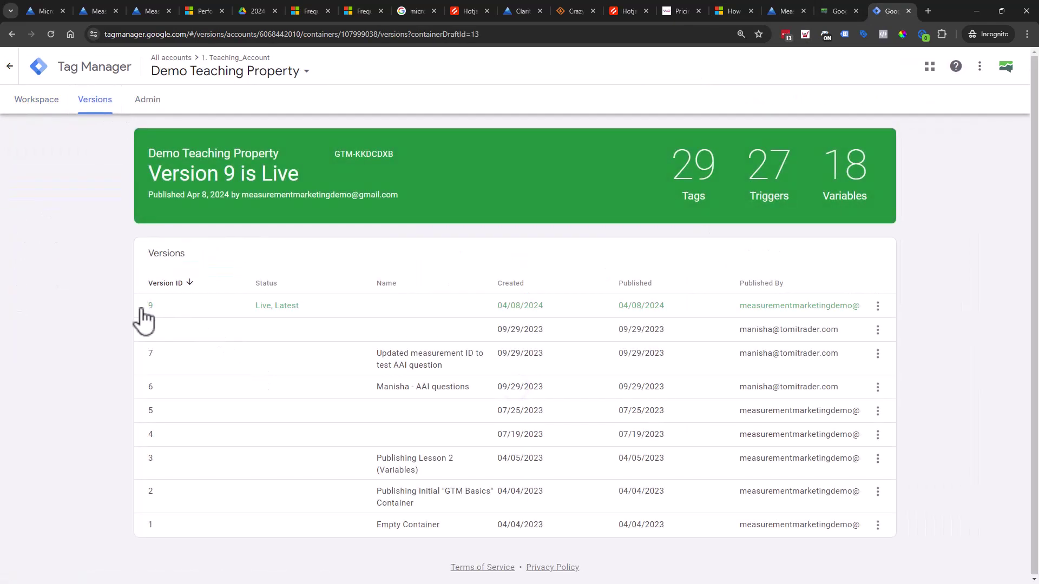
left_click(25, 106)
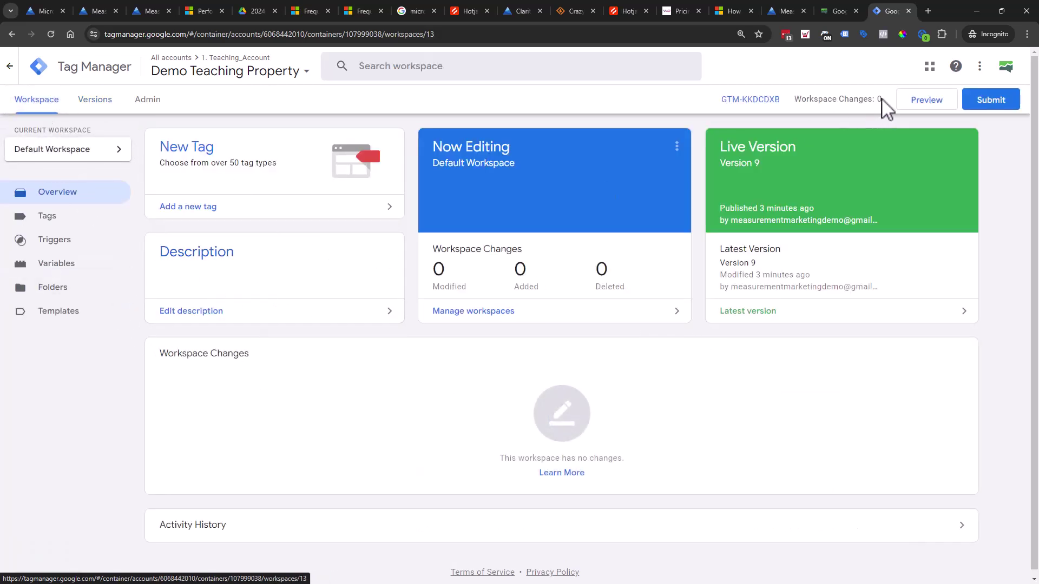
left_click_drag(883, 100, 836, 98)
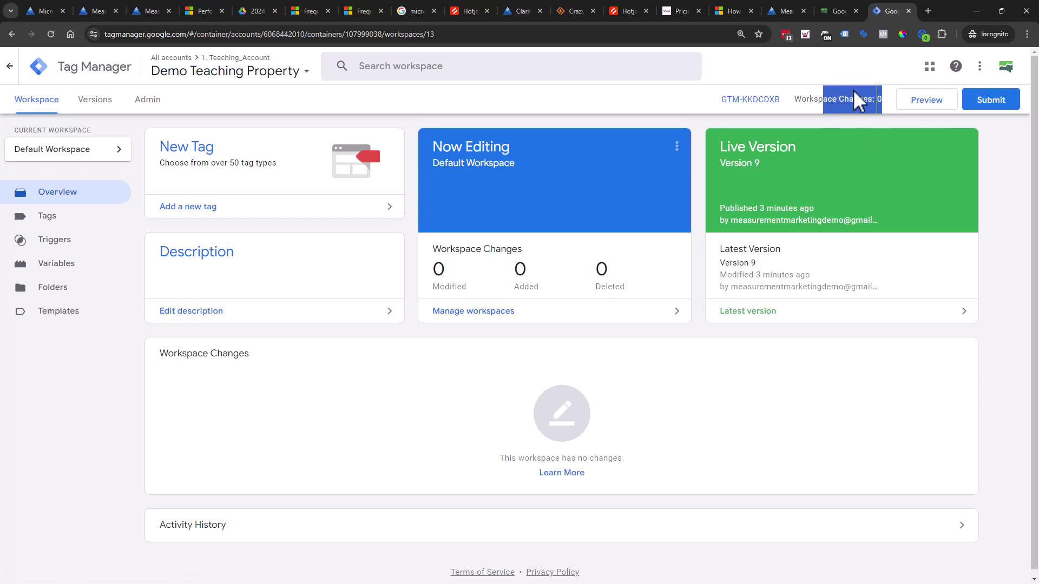
- Confirm Clarity's integration shows Connected to 1. Teaching_Account / Demo Teaching Property, checking Tag Manager alongside
left_click(784, 11)
left_click(343, 332)
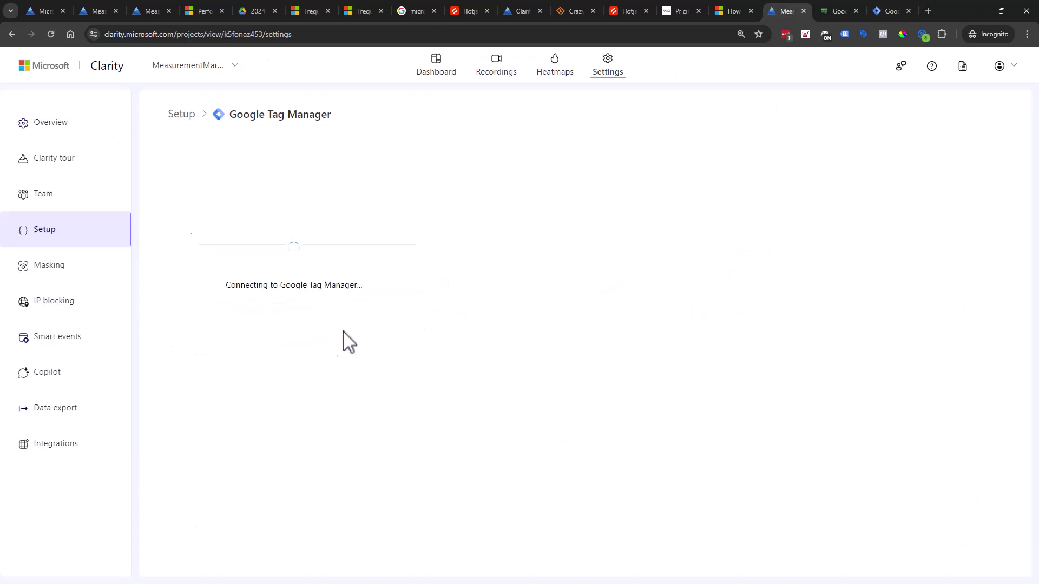
left_click(891, 10)
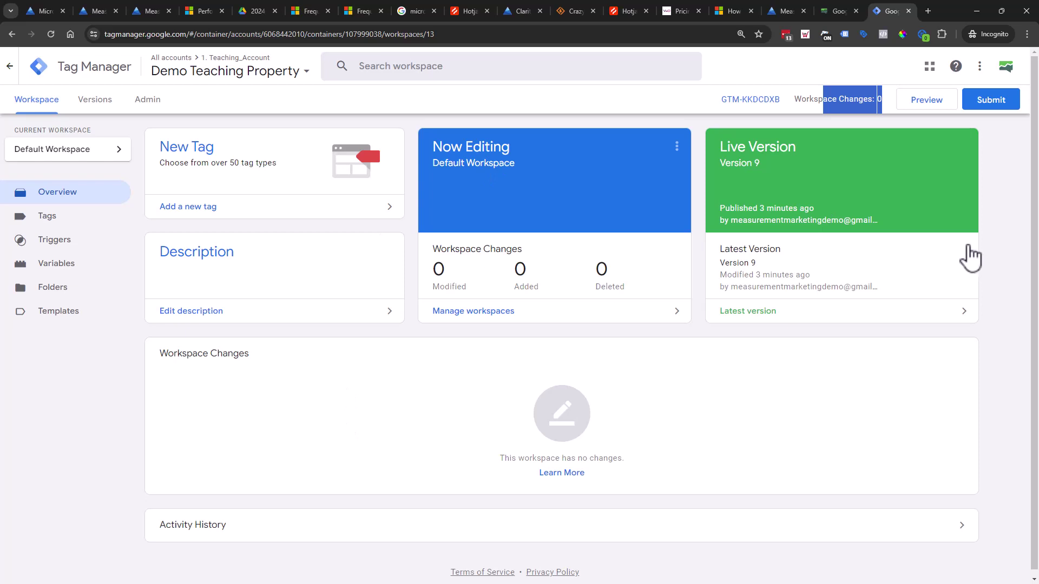
left_click(785, 13)
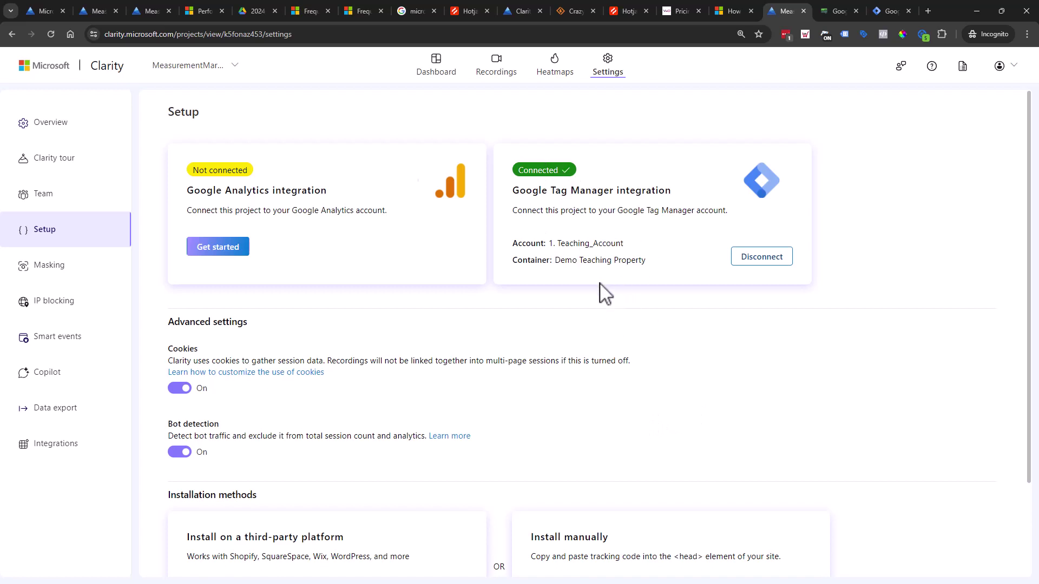
left_click(879, 9)
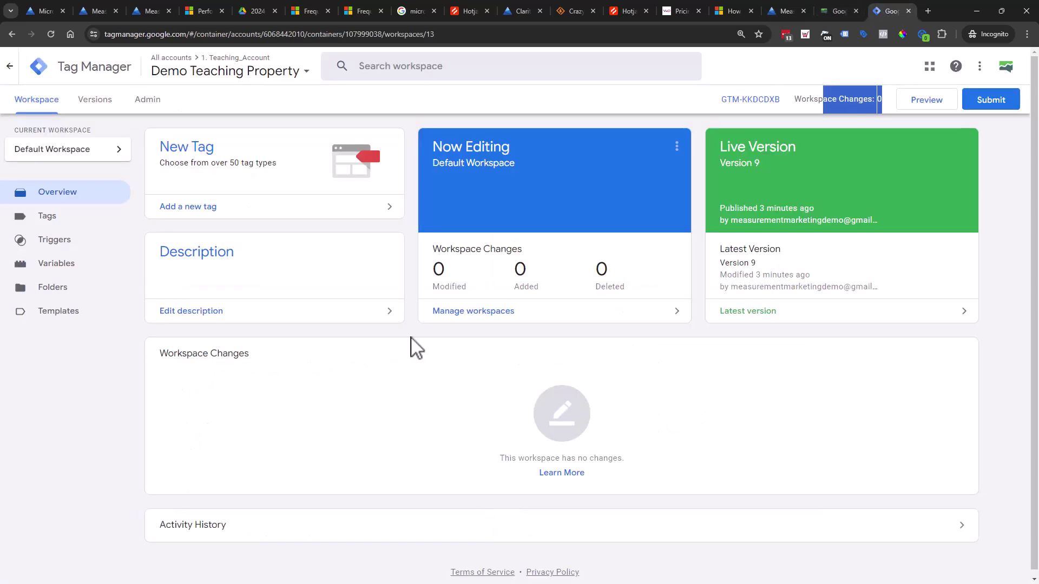
- Reload the workspace, confirm Version 10 is published, then show the container's Tags list
left_click(50, 35)
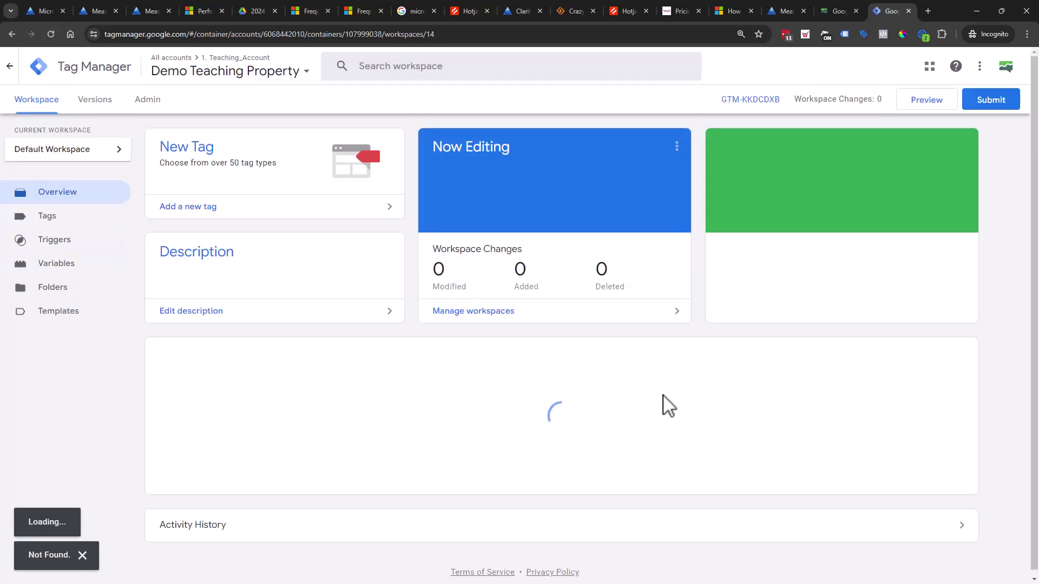
left_click(105, 108)
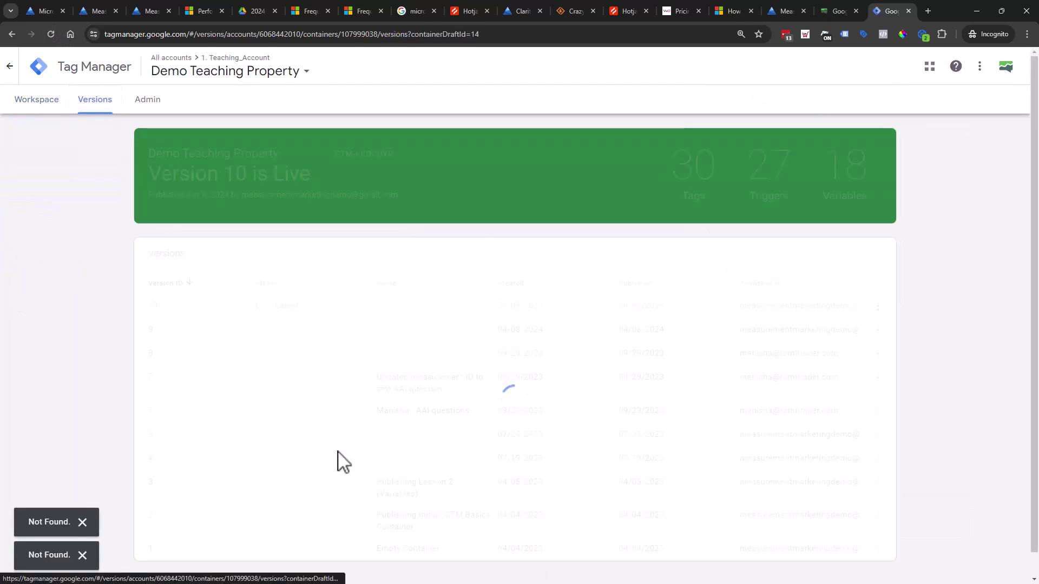
mouse_move(176, 307)
left_mouse_down()
mouse_move(146, 302)
mouse_move(173, 314)
left_mouse_up()
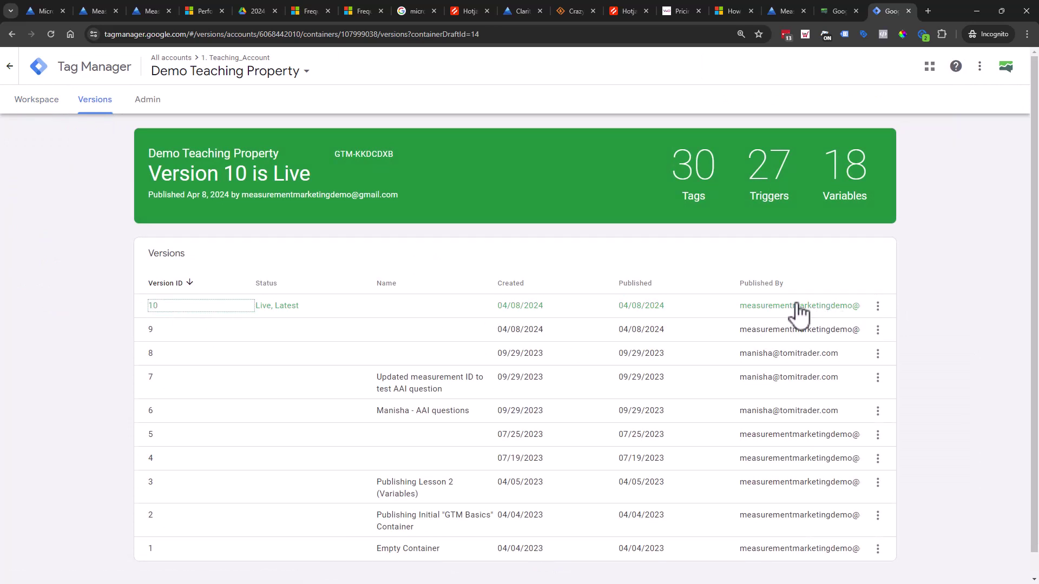
left_click(36, 102)
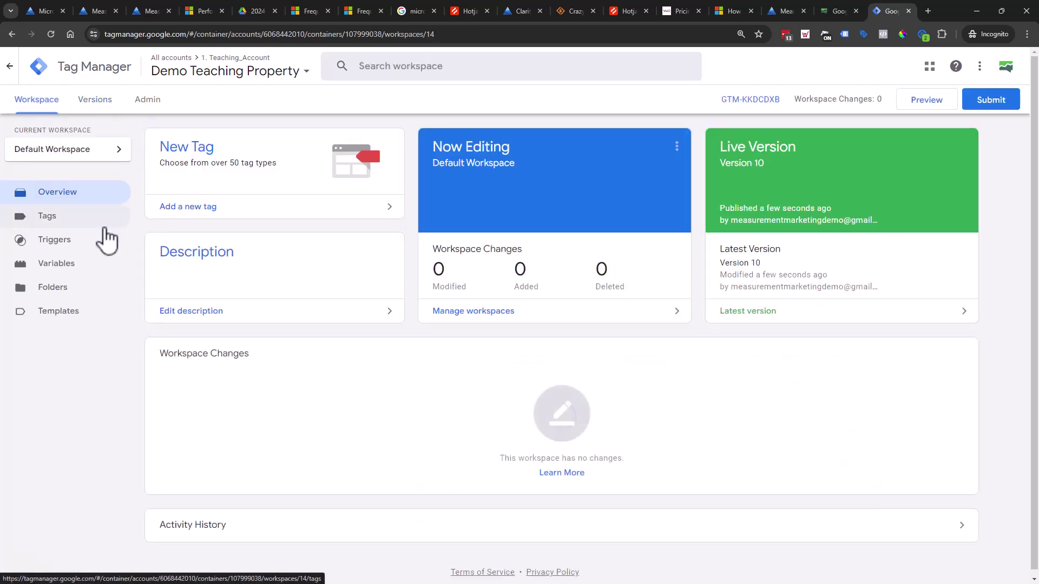
left_click(65, 230)
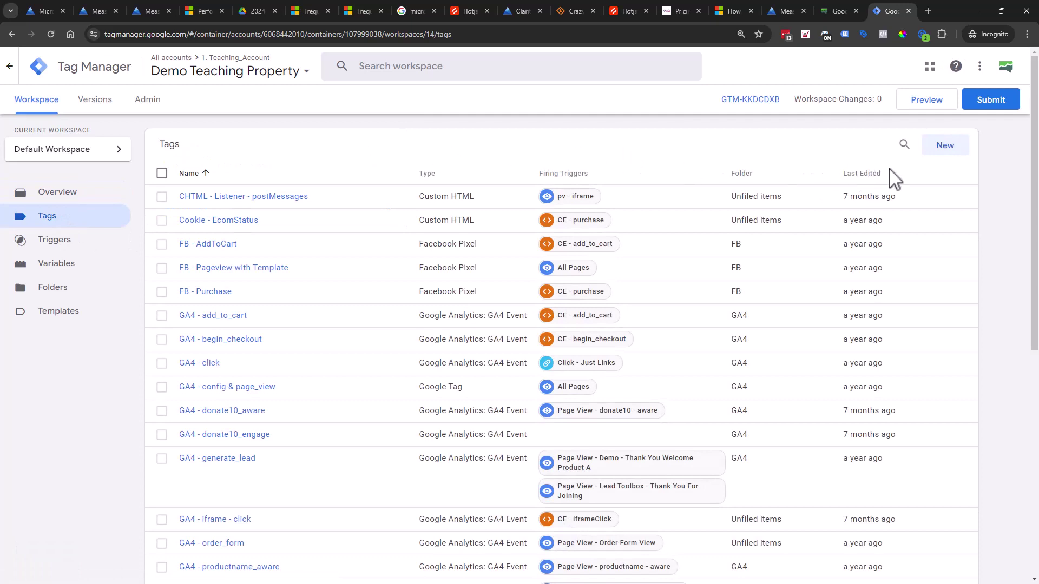
- Sort tags by Last Edited, newest first, and review the Microsoft Clarity - Official tag
left_click(867, 174)
left_click(865, 174)
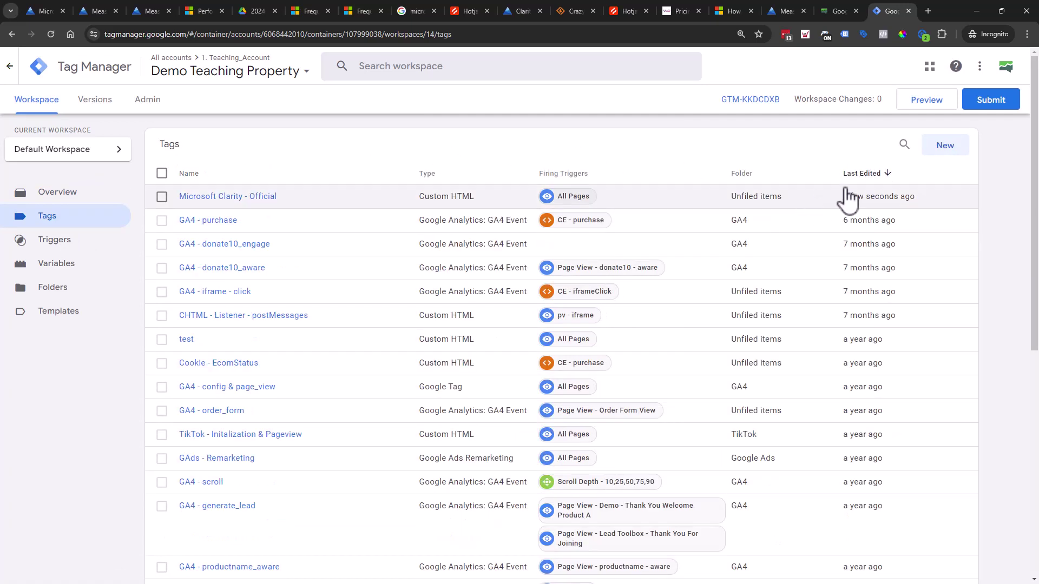
left_click(232, 196)
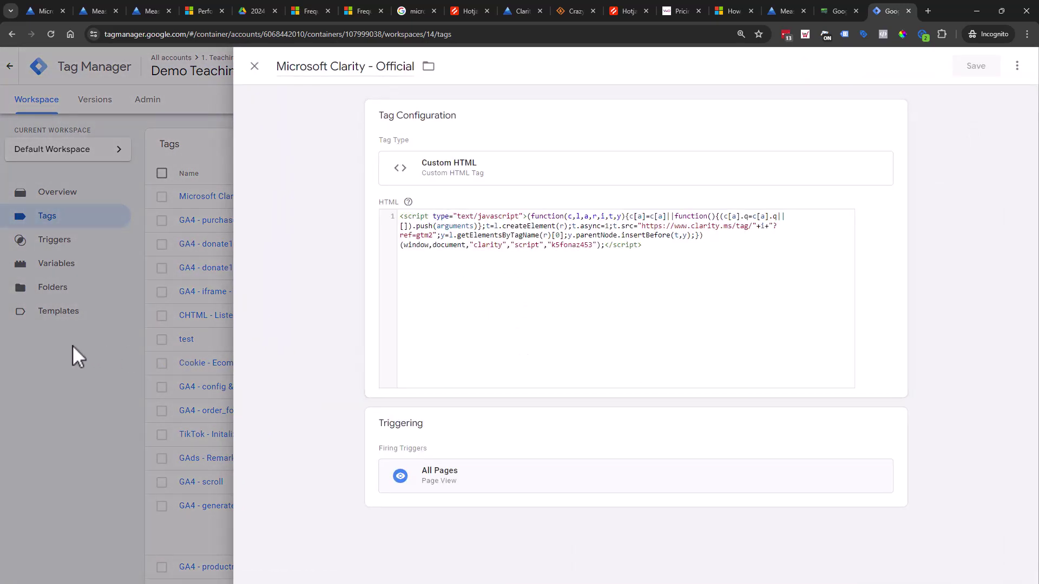
left_click(49, 345)
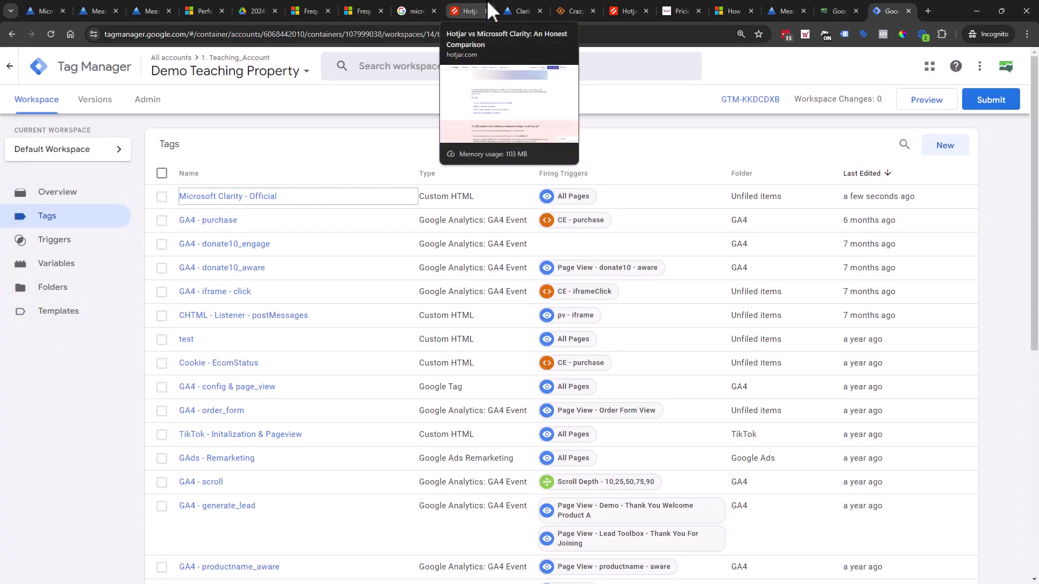
- Check the Clarity project setup page, then show the container's Templates page
left_click(782, 10)
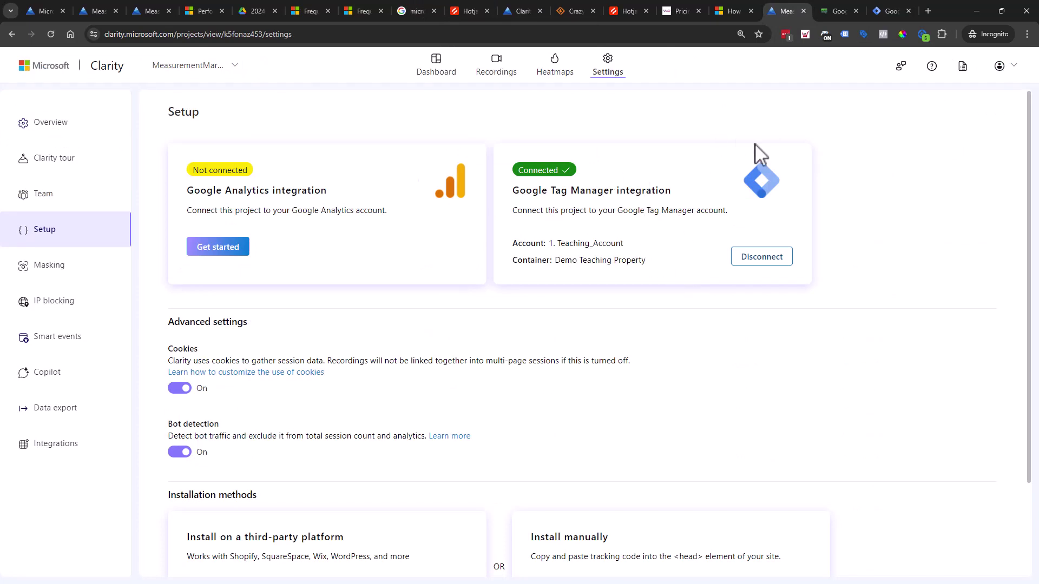
left_click(892, 8)
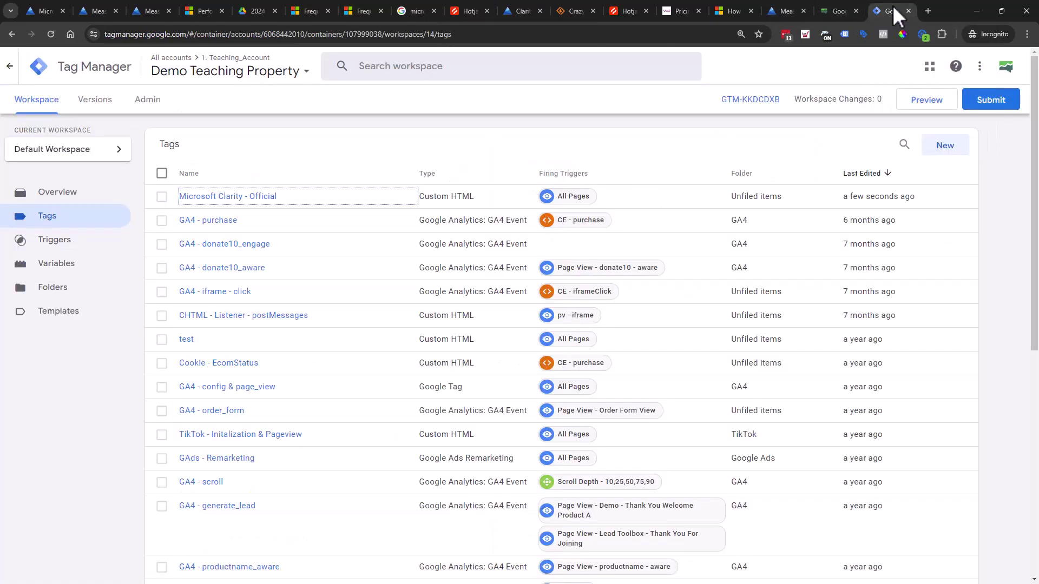
left_click(39, 315)
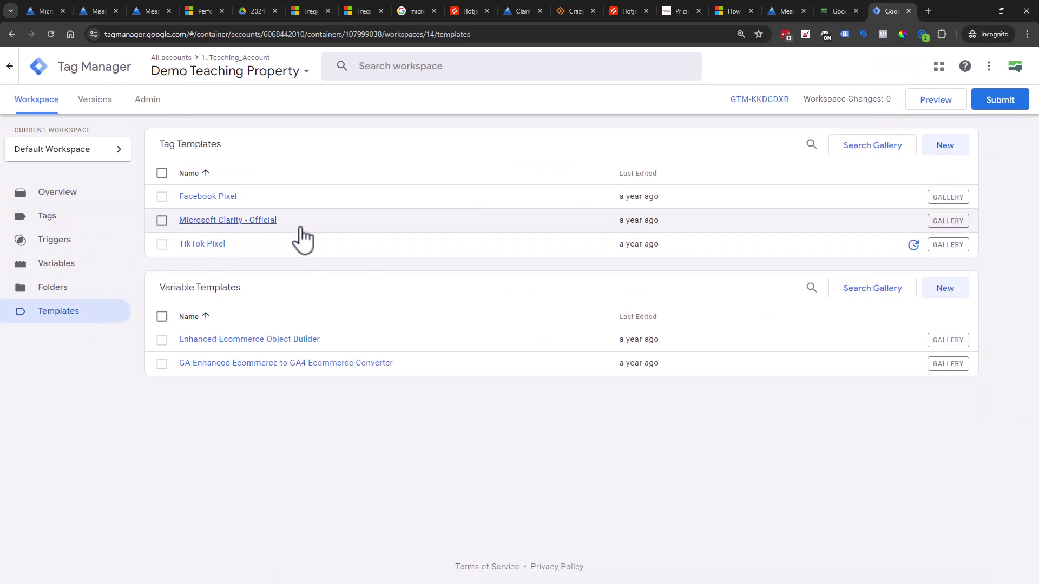
- Search the template gallery for 'micros' and confirm Microsoft Clarity - Official shows ADDED, then return to Tags
left_click(859, 147)
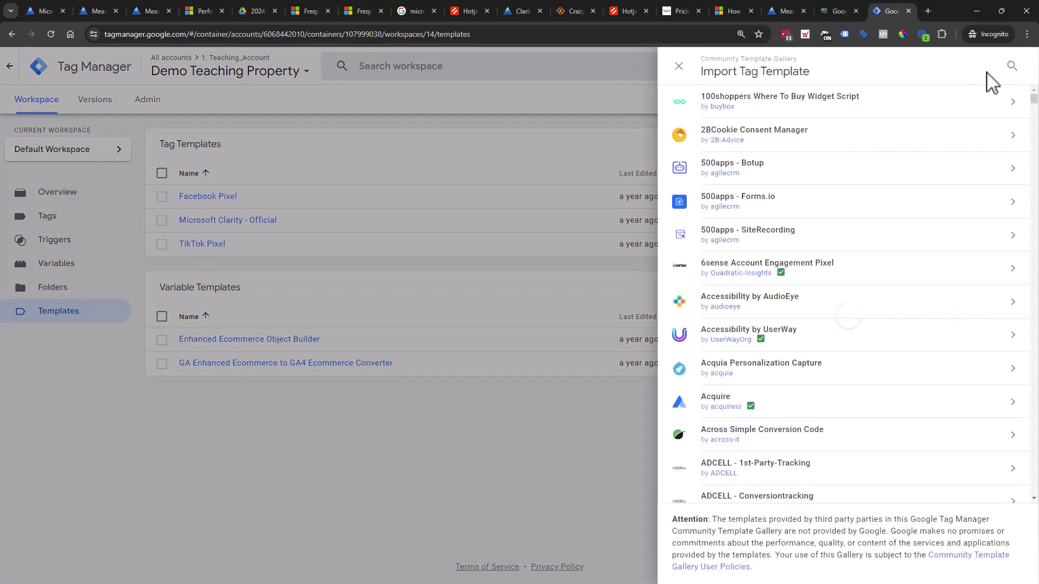
left_click(1010, 65)
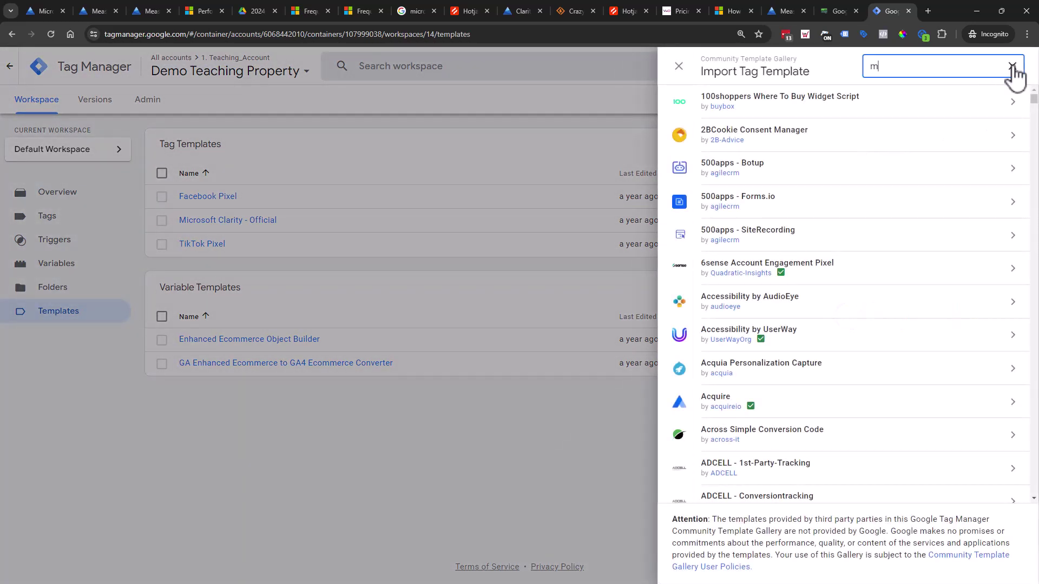
type("micros")
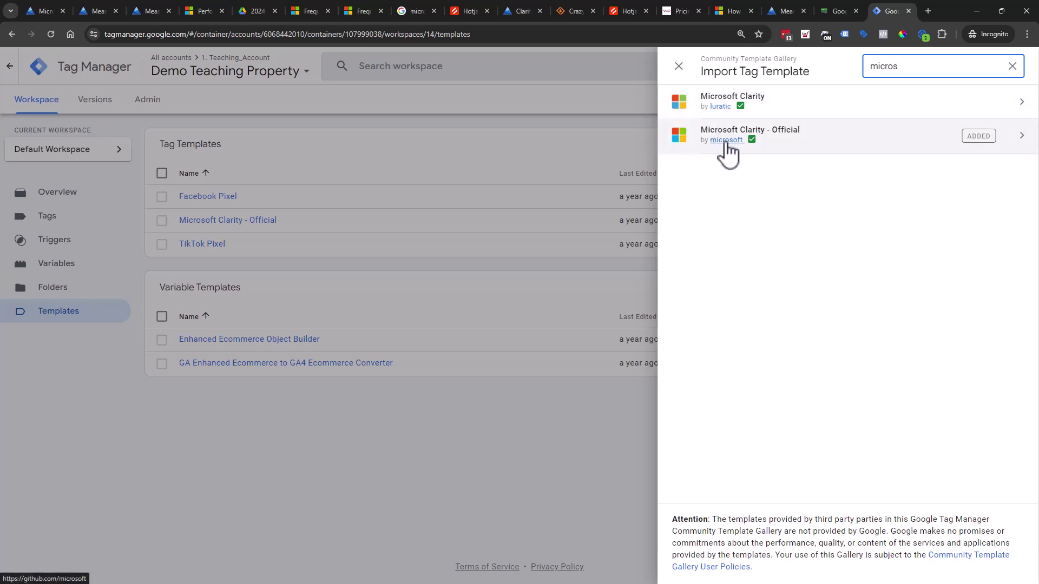
mouse_move(745, 113)
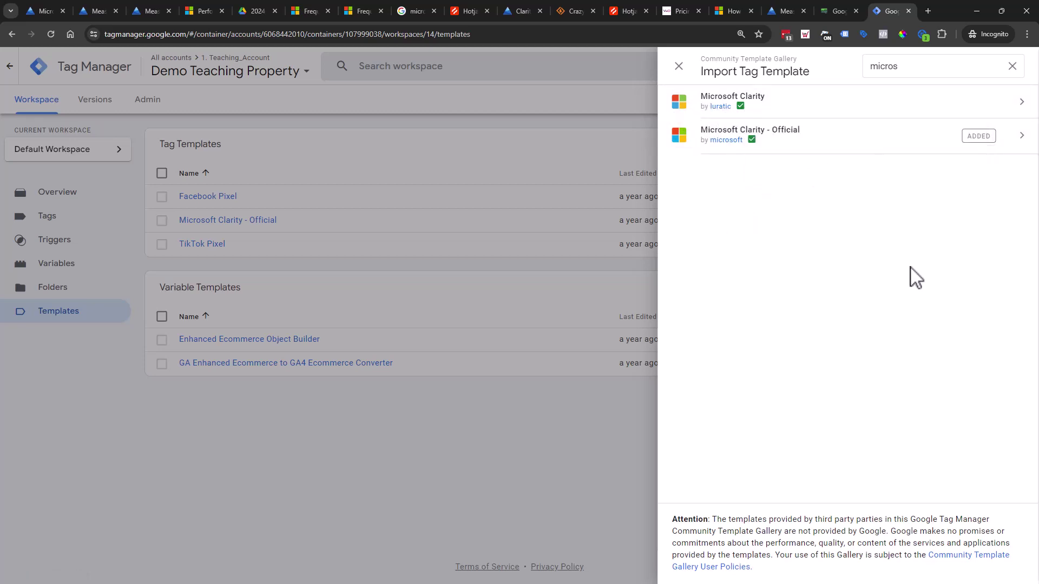
left_click(369, 504)
left_click(116, 221)
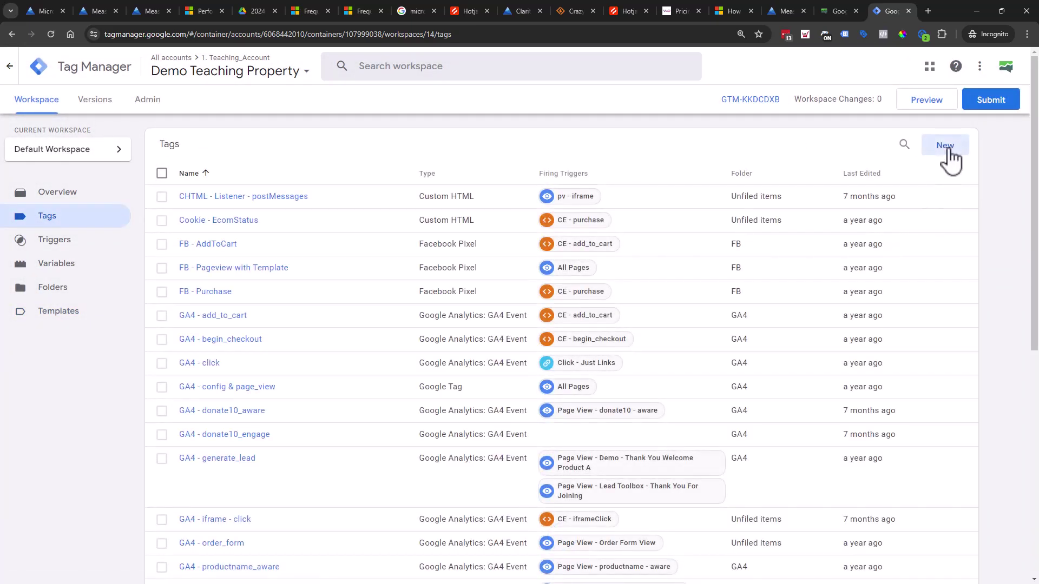
- Create a new tag of type Microsoft Clarity - Official and note where the project ID comes from
left_click(947, 147)
left_click(644, 179)
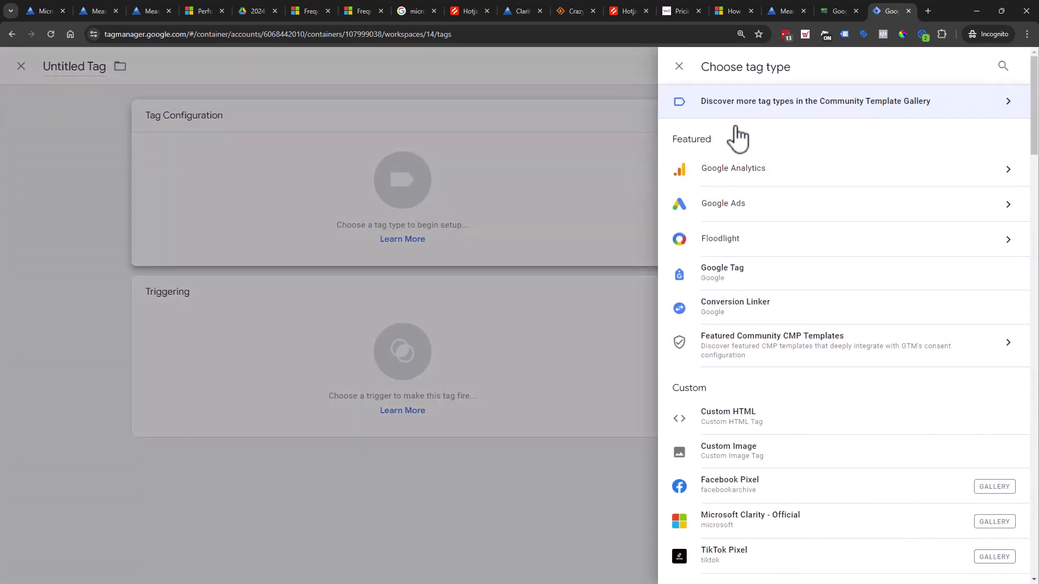
scroll(802, 365, "down", 1)
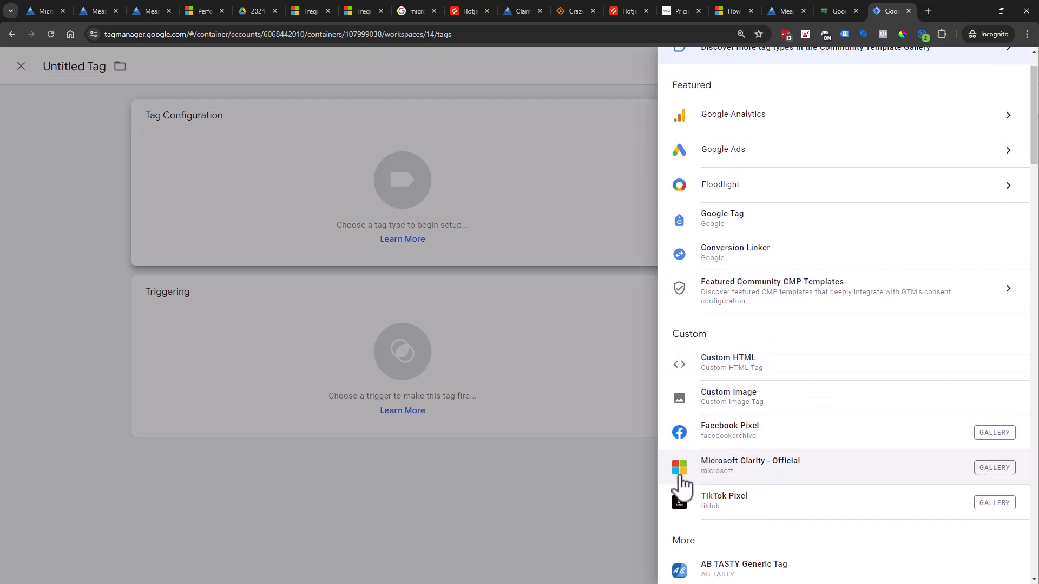
left_click(902, 475)
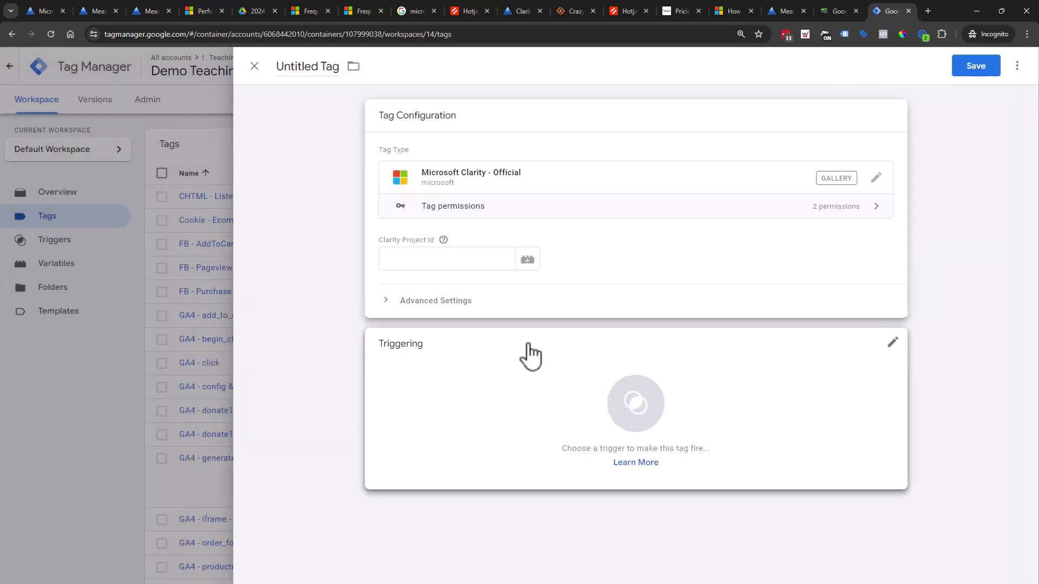
mouse_move(444, 242)
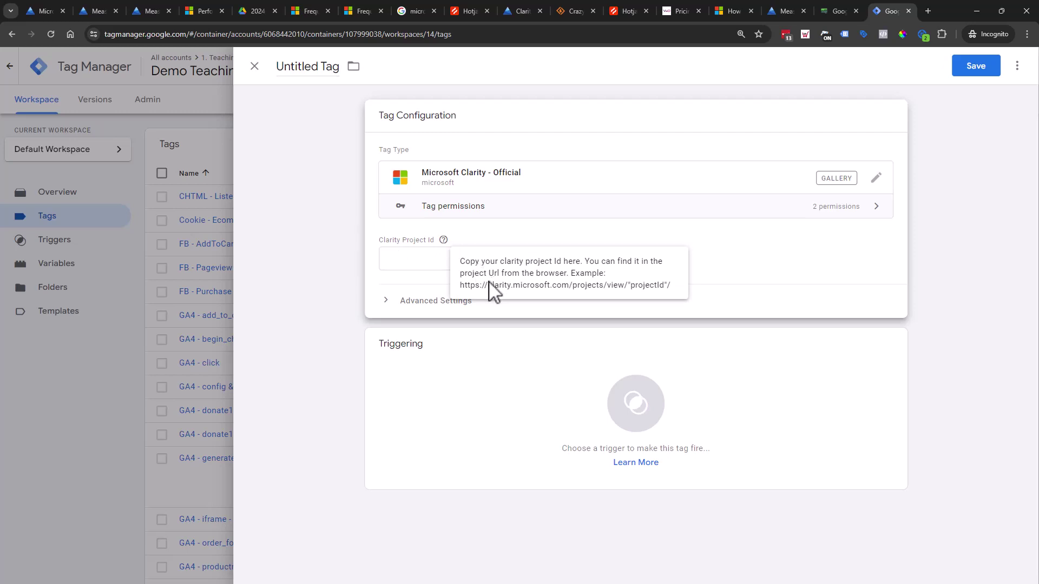
left_click_drag(509, 285, 684, 301)
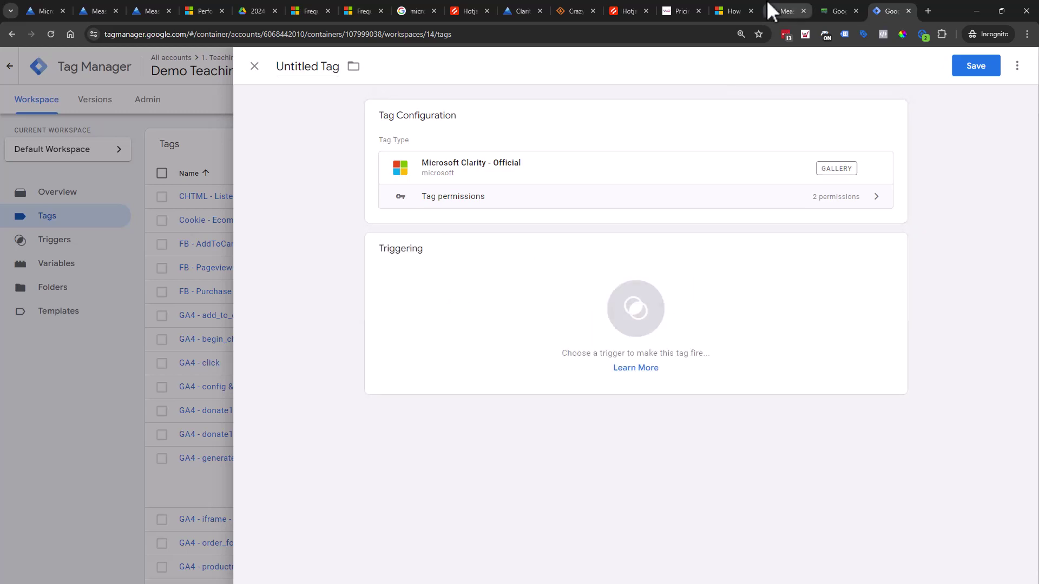
- Copy the Clarity project ID from the Clarity page's web address
left_click(783, 12)
left_click(288, 34)
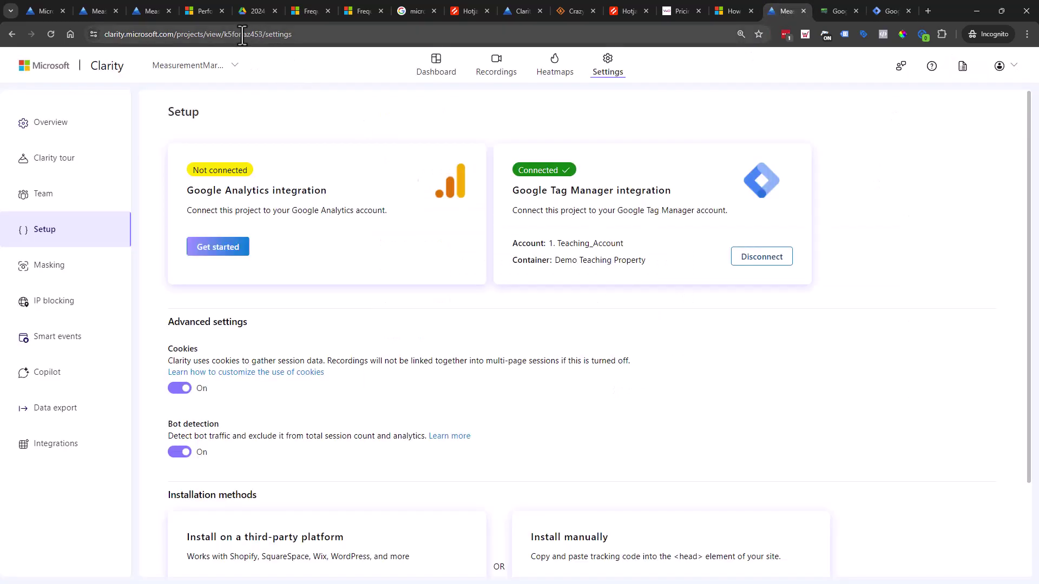
left_click_drag(288, 35, 245, 35)
key("ctrl+c")
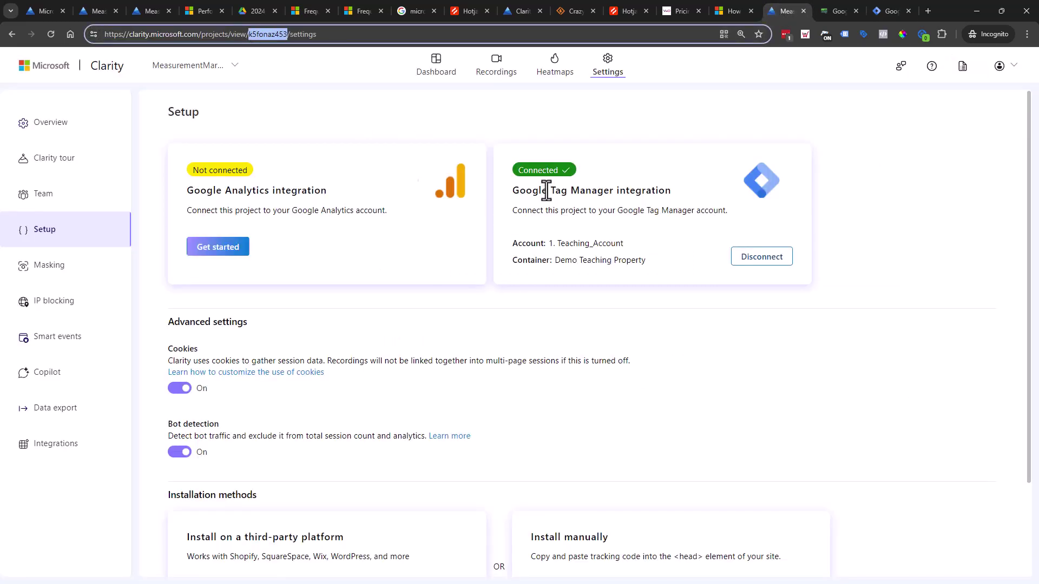
scroll(660, 310, "down", 2)
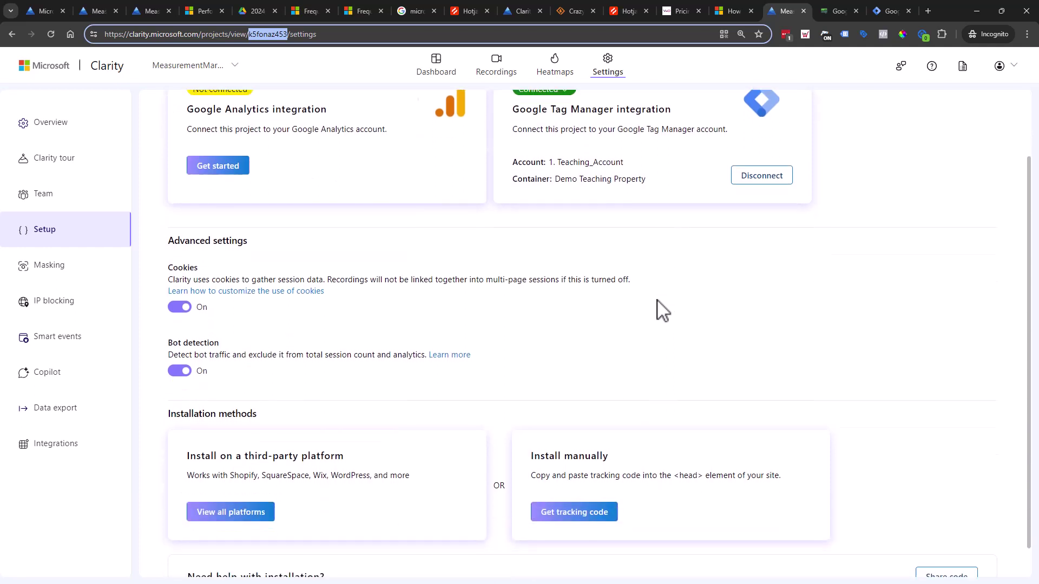
left_click(597, 492)
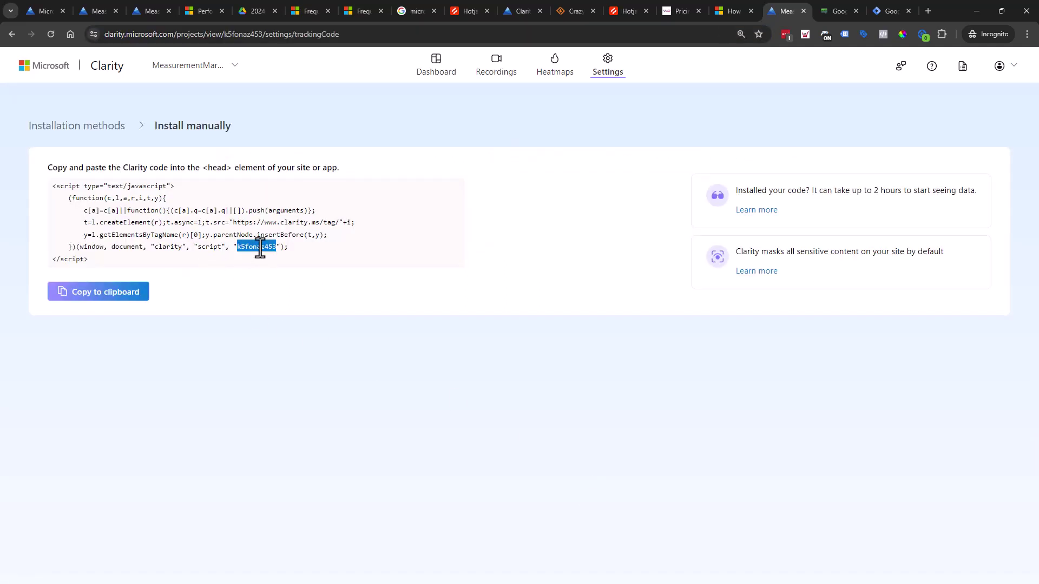
- Paste the project ID into the new tag and make it fire on All Pages
left_click(886, 3)
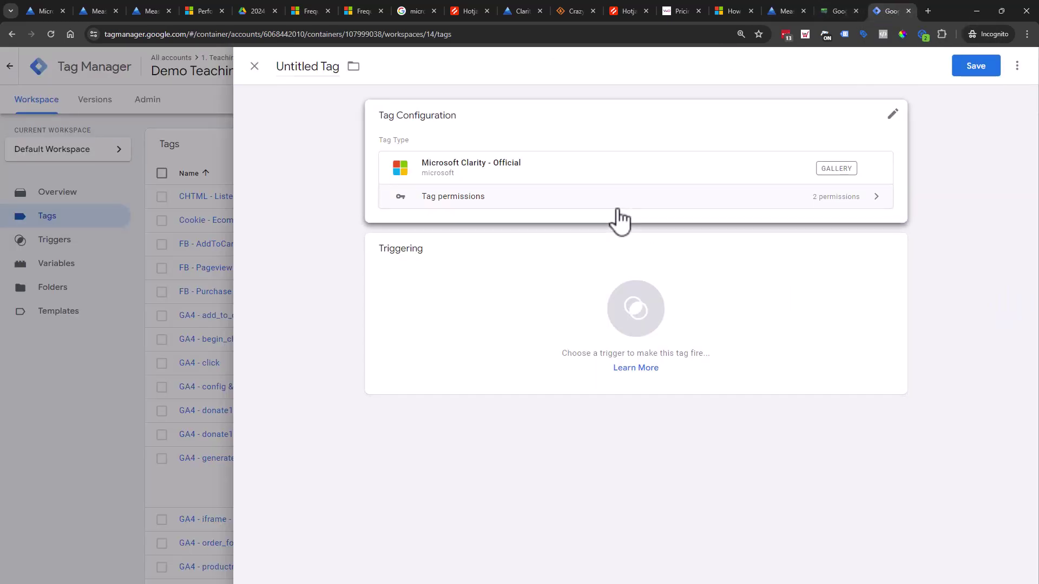
left_click(629, 155)
key("ctrl+v")
left_click(623, 429)
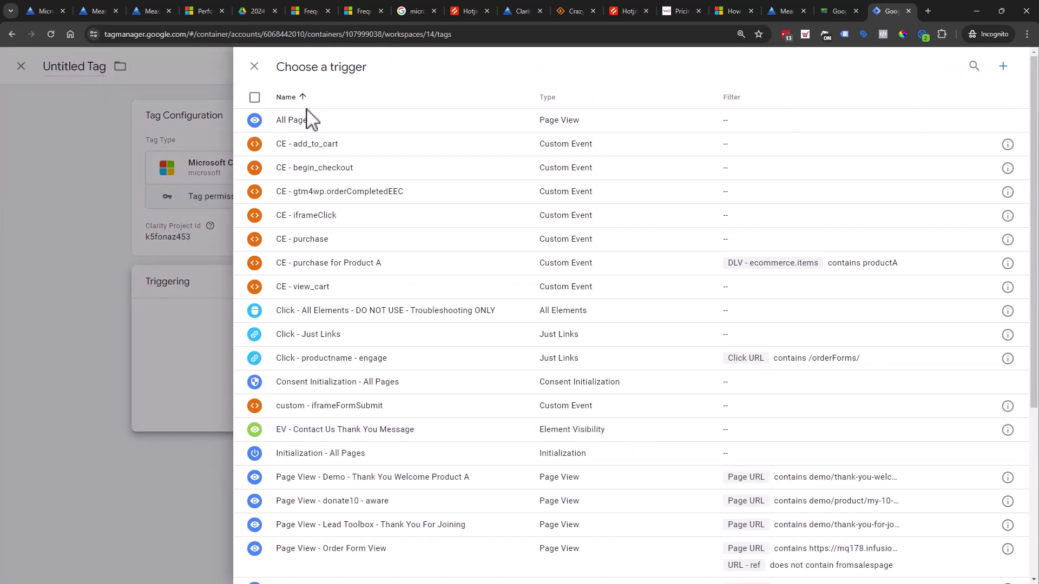
left_click(309, 120)
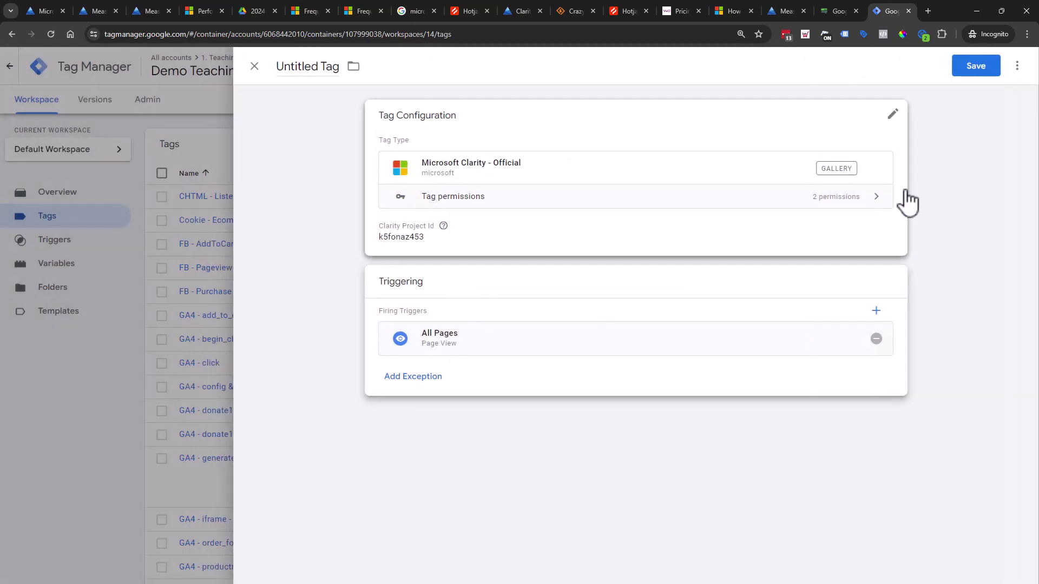
- In Clarity, watch the live user session recording, then go back to the Setup settings
left_click(791, 7)
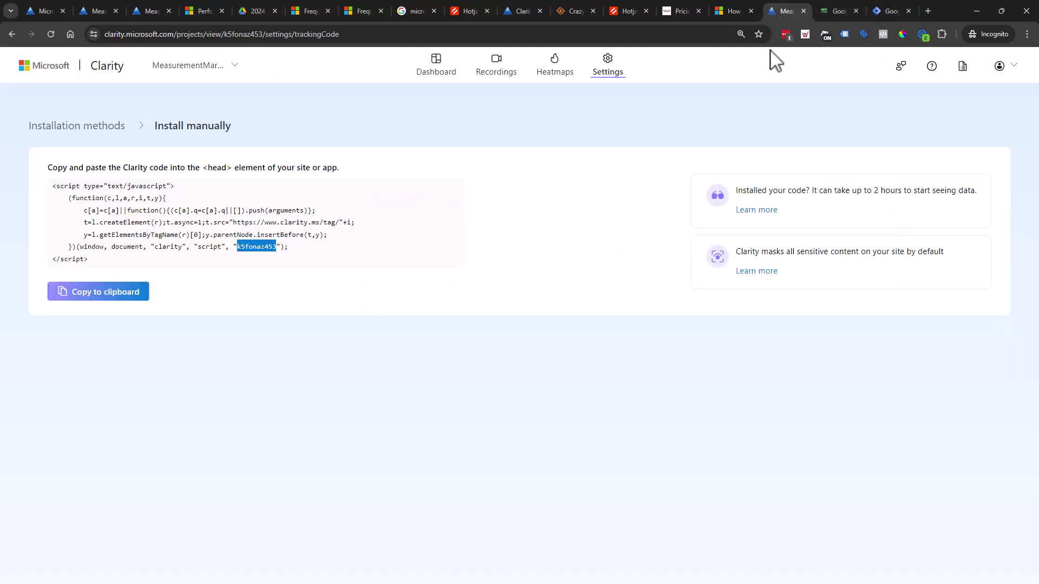
left_click(831, 10)
left_click(787, 9)
left_click(11, 34)
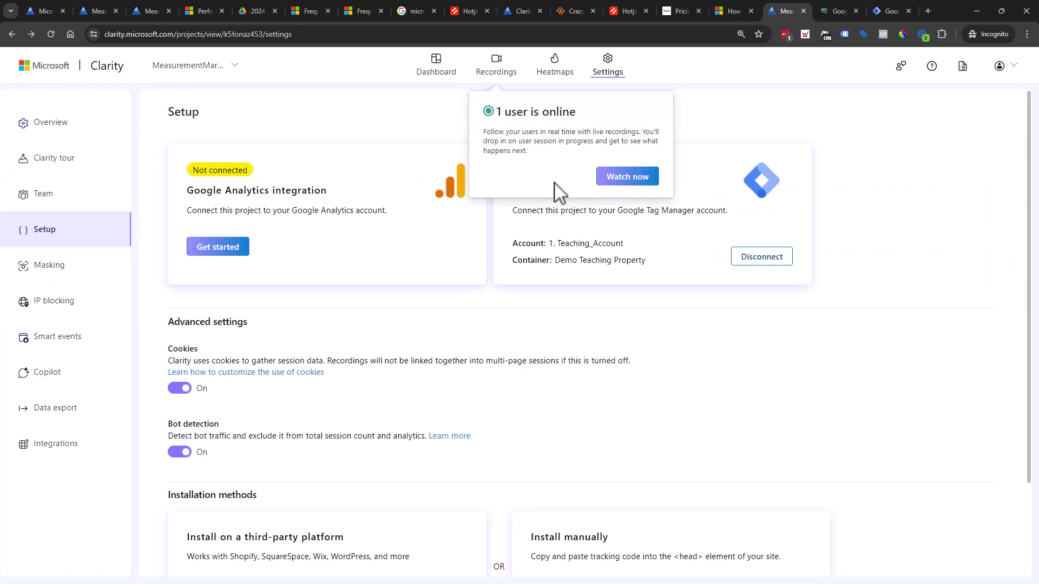
left_click(624, 179)
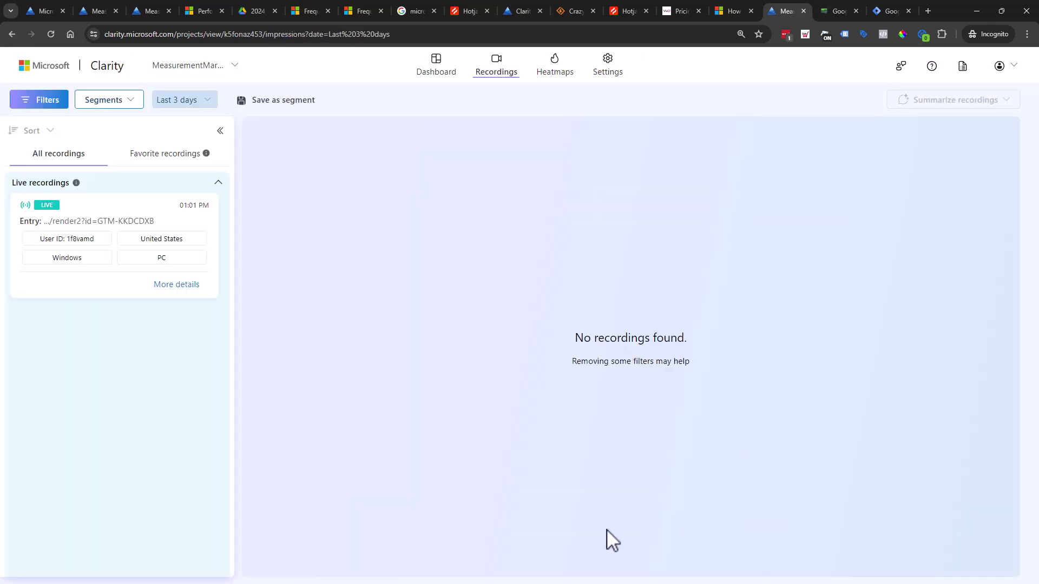
left_click(126, 297)
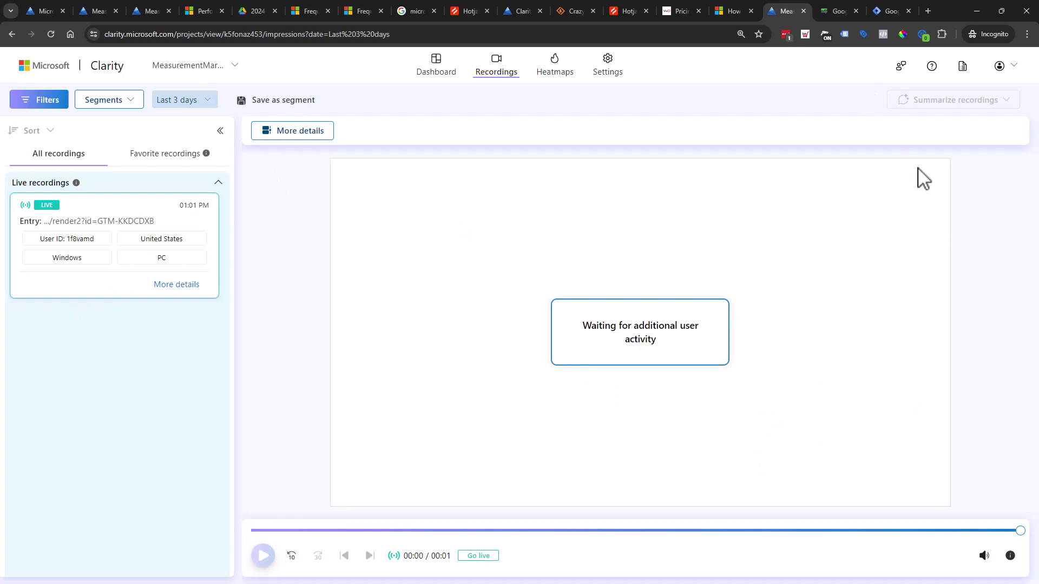
left_click(10, 36)
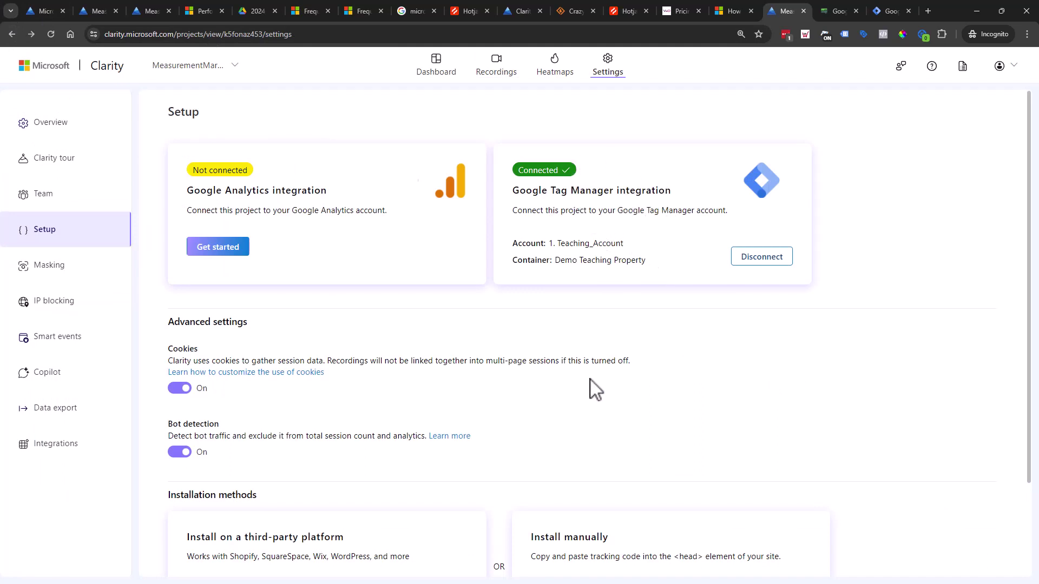
- Rename the untitled tag to 'Microsoft Clarity' and save it
double_click(246, 33)
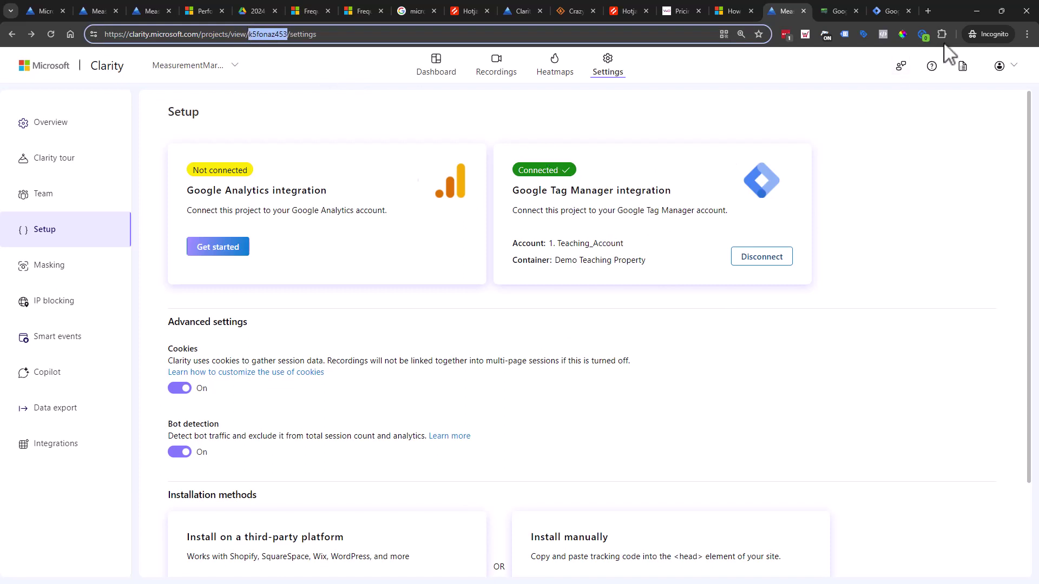
left_click(881, 7)
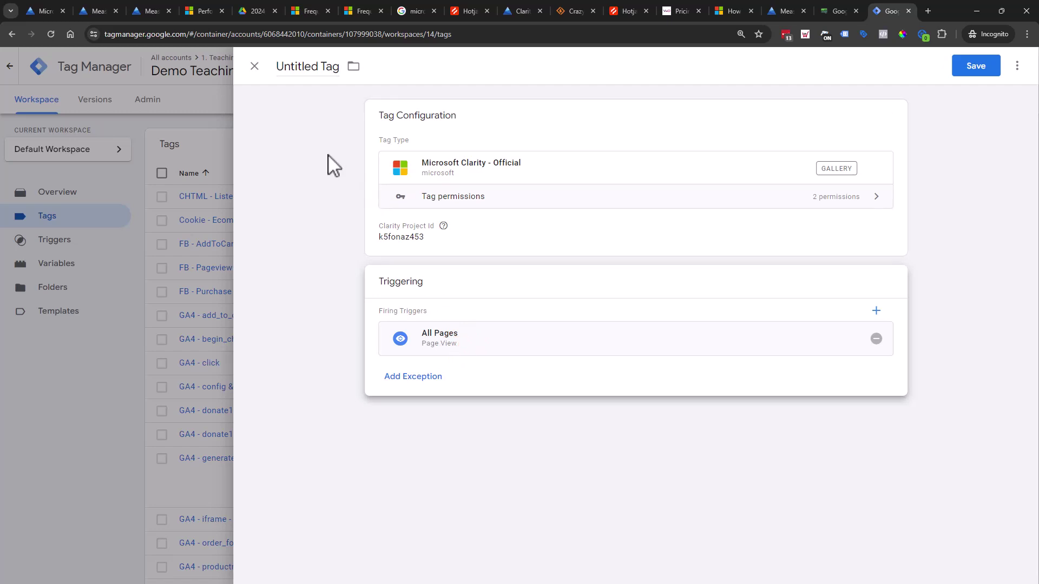
left_click(312, 65)
type("Clarity")
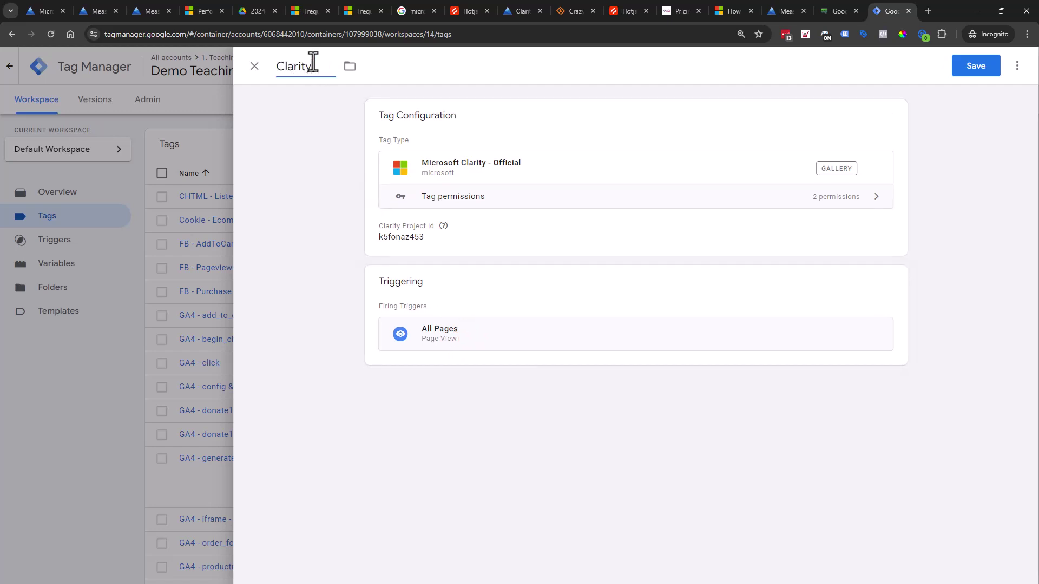
key("Home")
type("Microsoft")
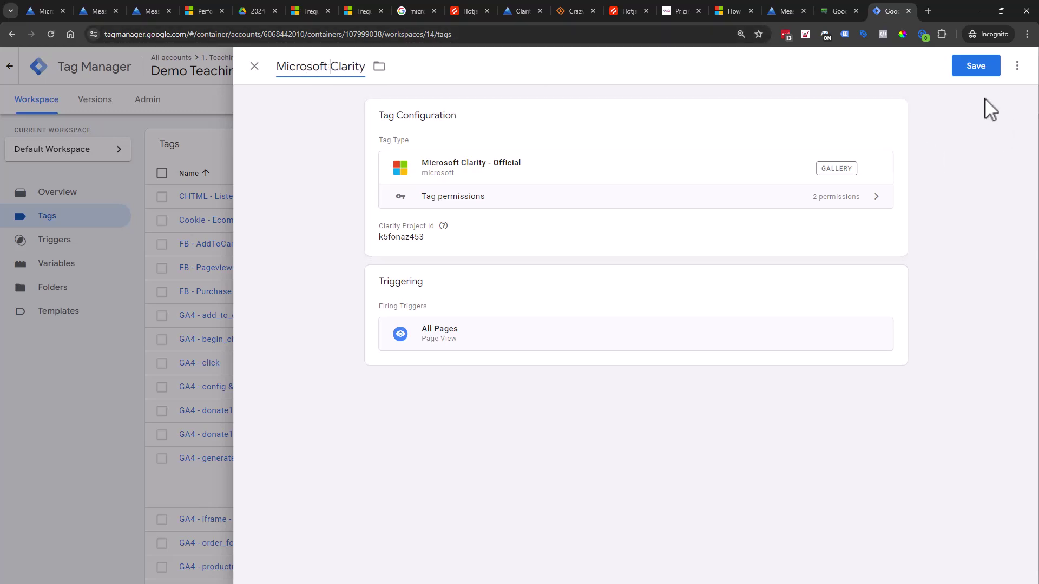
left_click(970, 72)
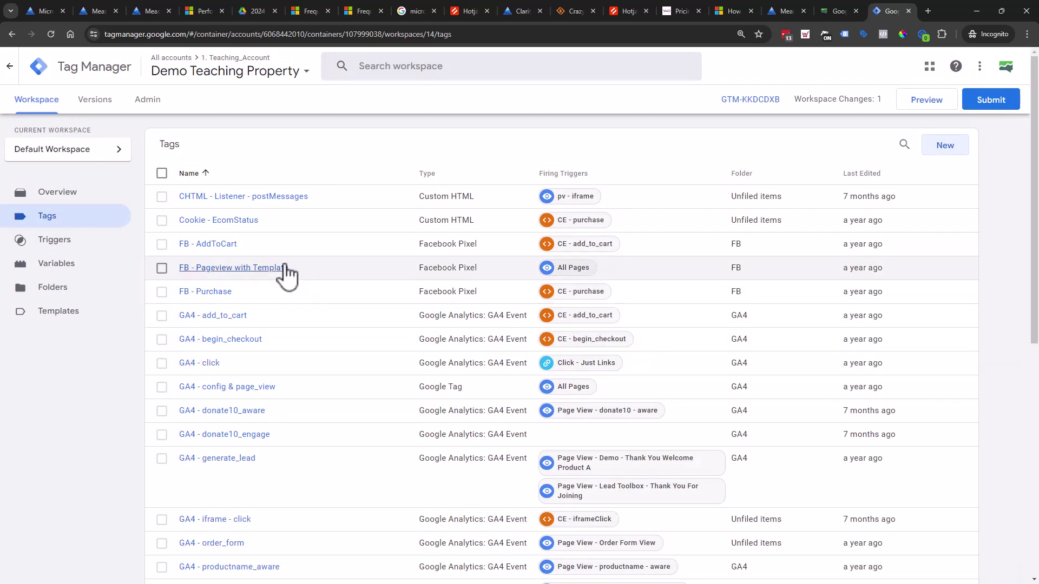
- List newest-edited tags first and verify Microsoft Clarity - Official's HTML uses the same project ID
left_click(871, 179)
left_click(871, 178)
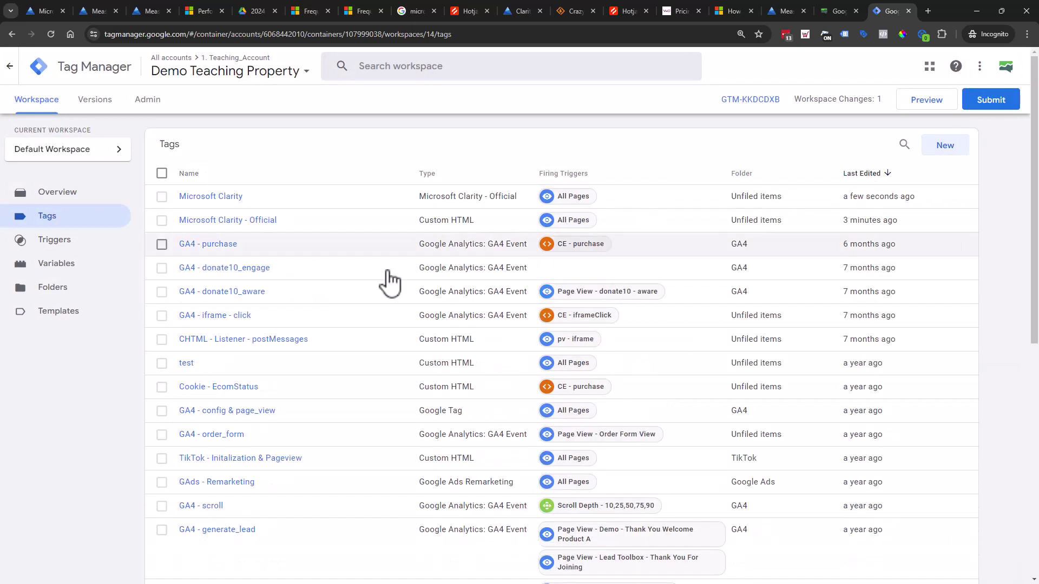
left_click(162, 221)
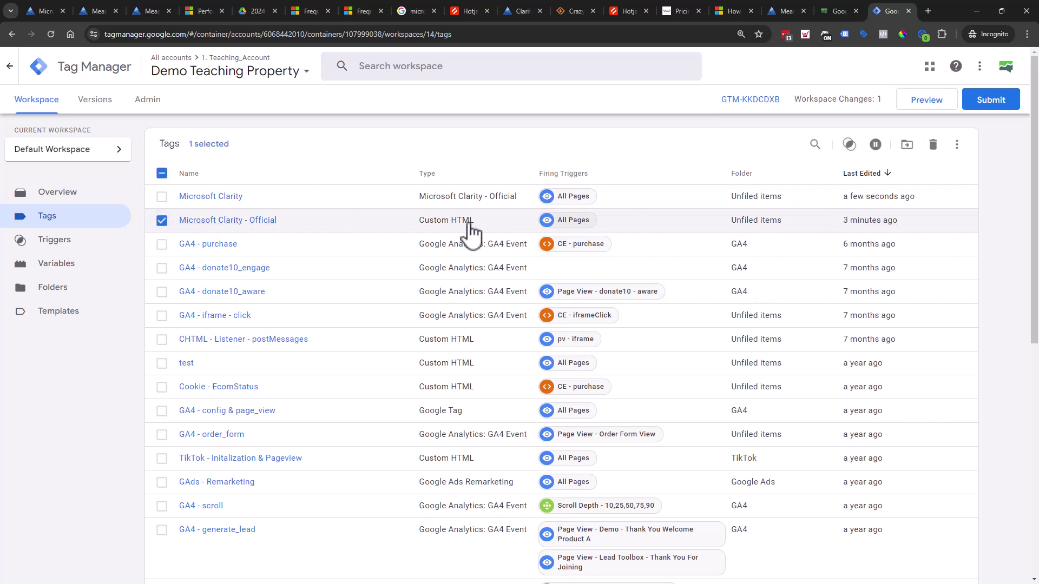
left_click(238, 221)
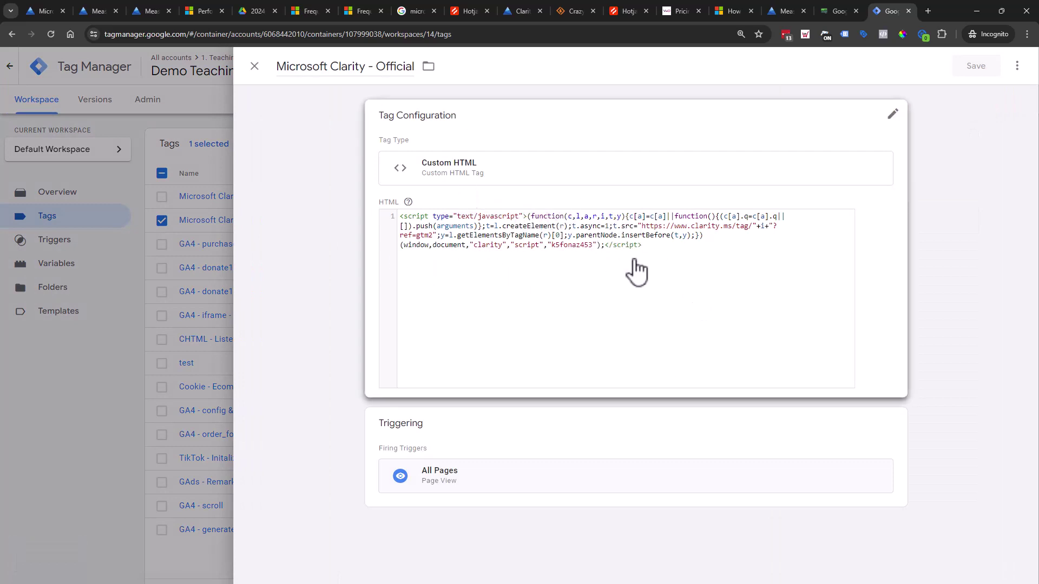
left_click(574, 254)
double_click(571, 260)
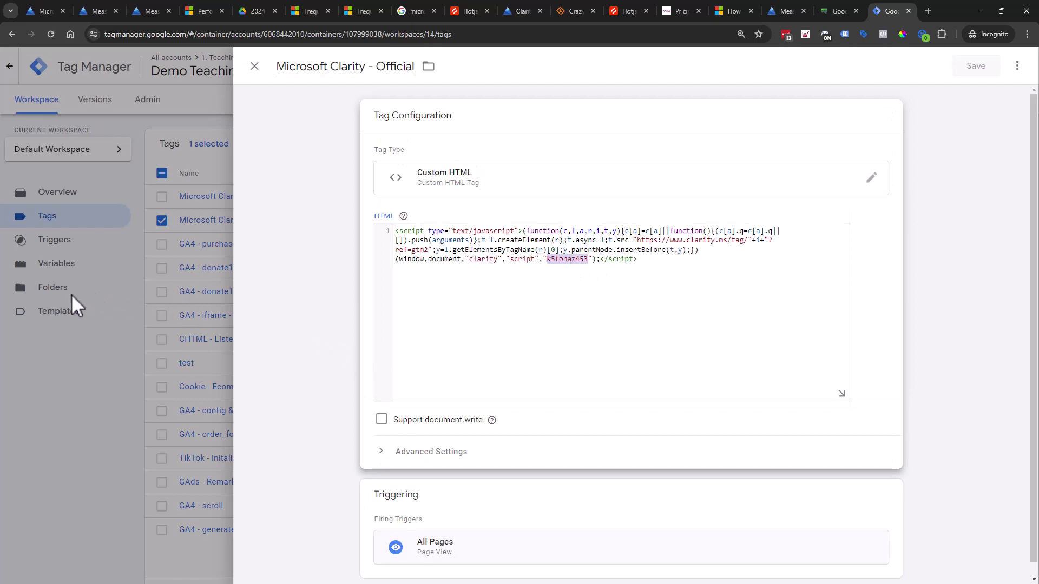
left_click(112, 307)
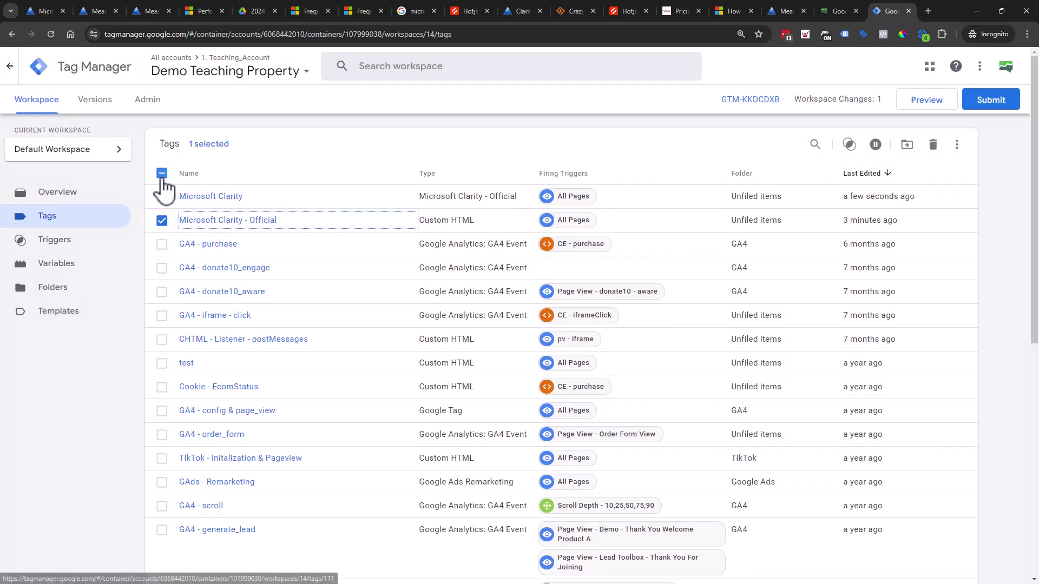
- Delete the duplicate 'Microsoft Clarity' tag, keeping only Microsoft Clarity - Official
left_click(162, 222)
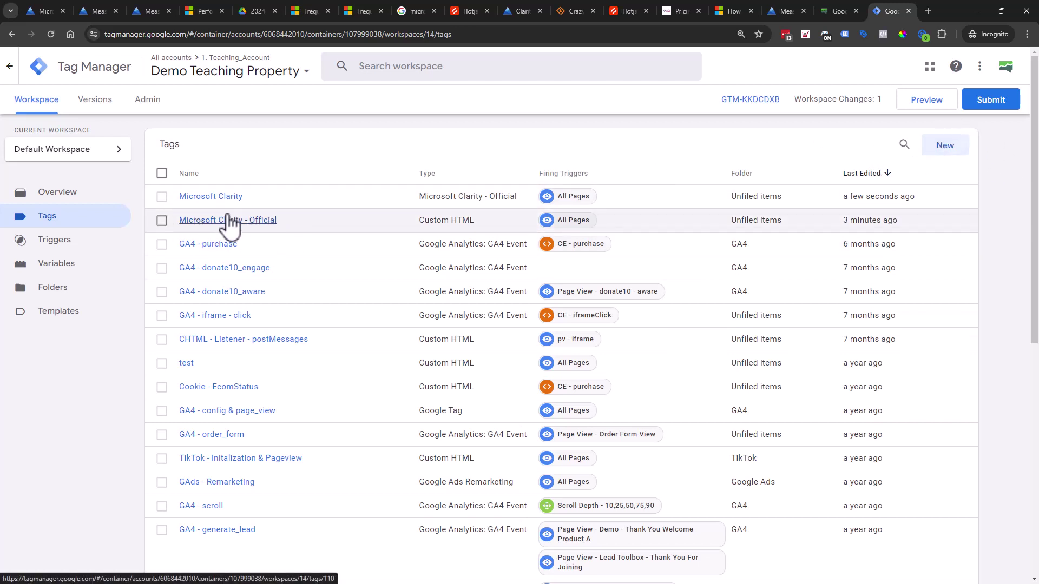
left_click(162, 197)
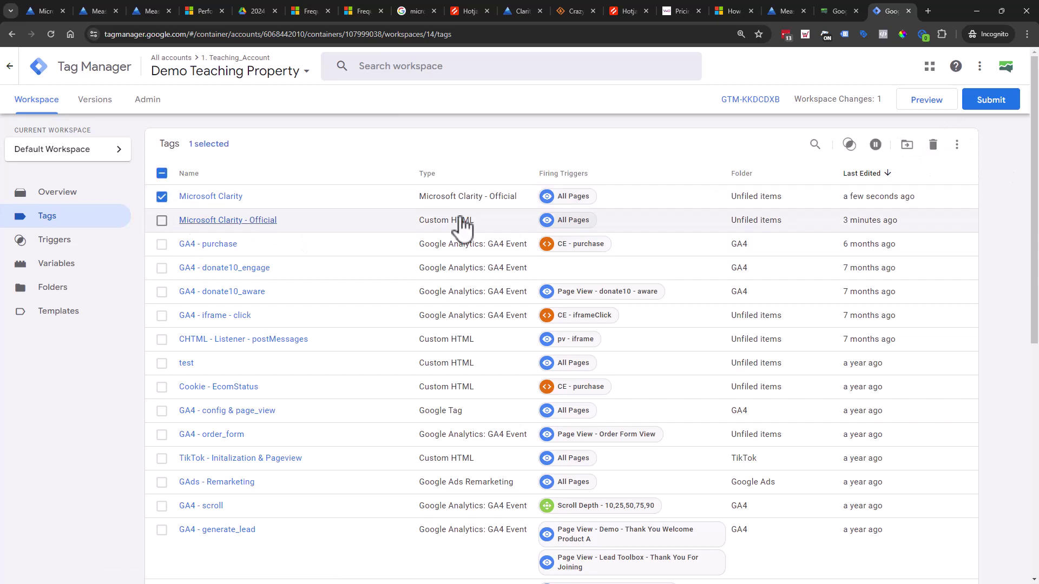
left_click(932, 146)
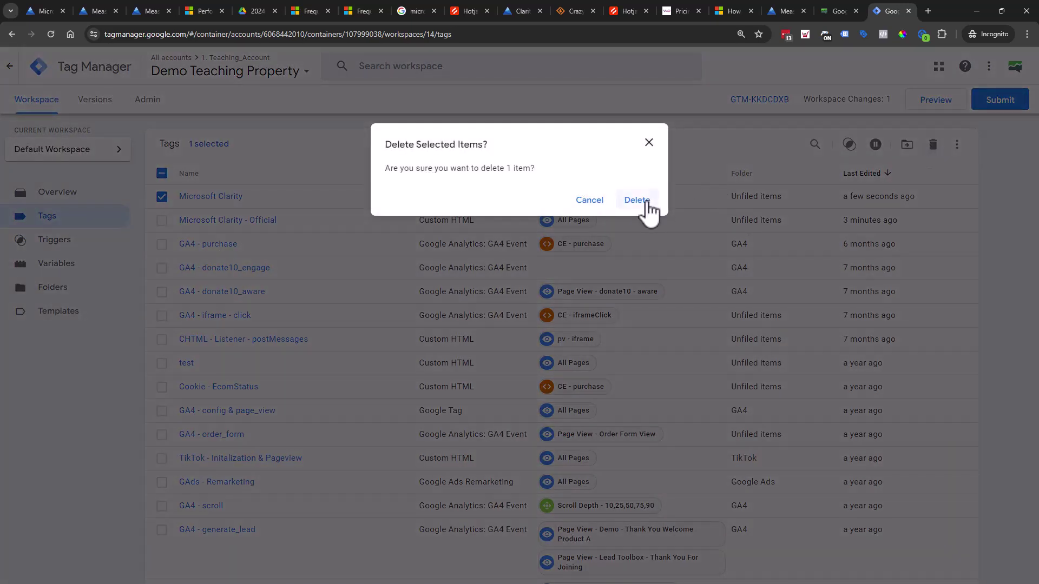
left_click(637, 200)
left_click(243, 198)
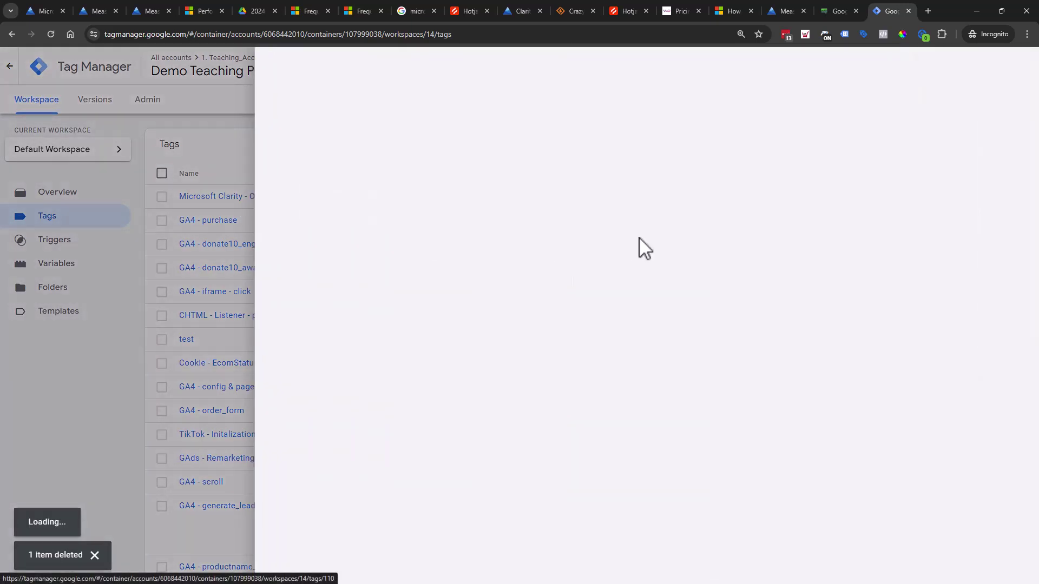
left_click(257, 68)
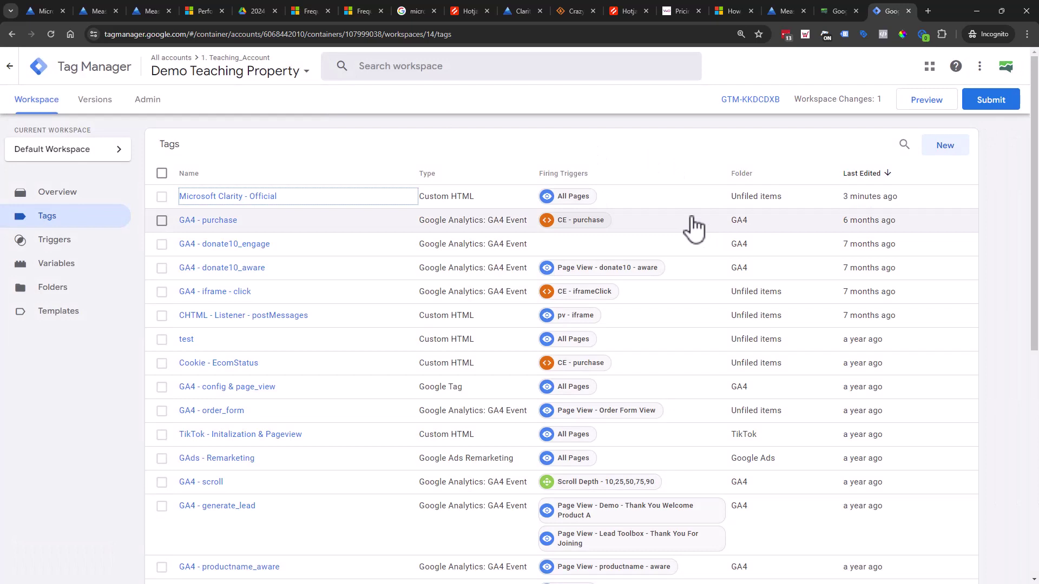
- Switch to Clarity and scroll the Setup page down to the Installation methods section
left_click(797, 5)
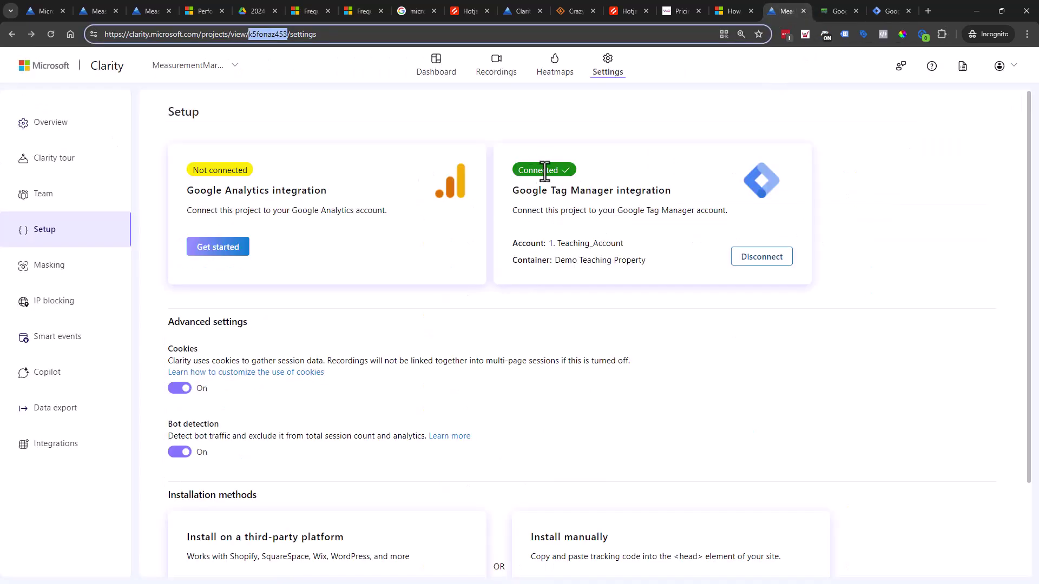
scroll(656, 367, "down", 2)
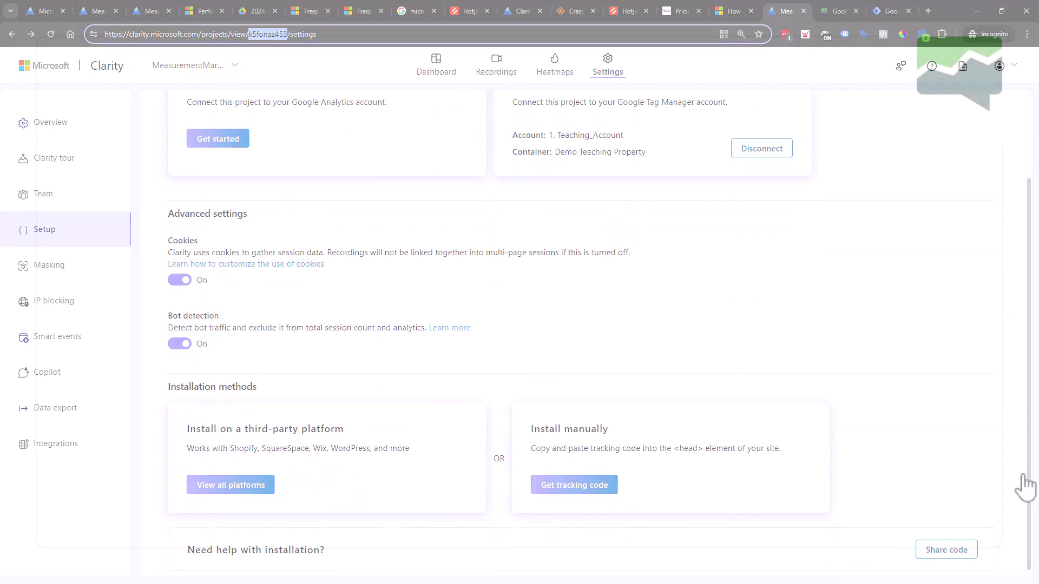